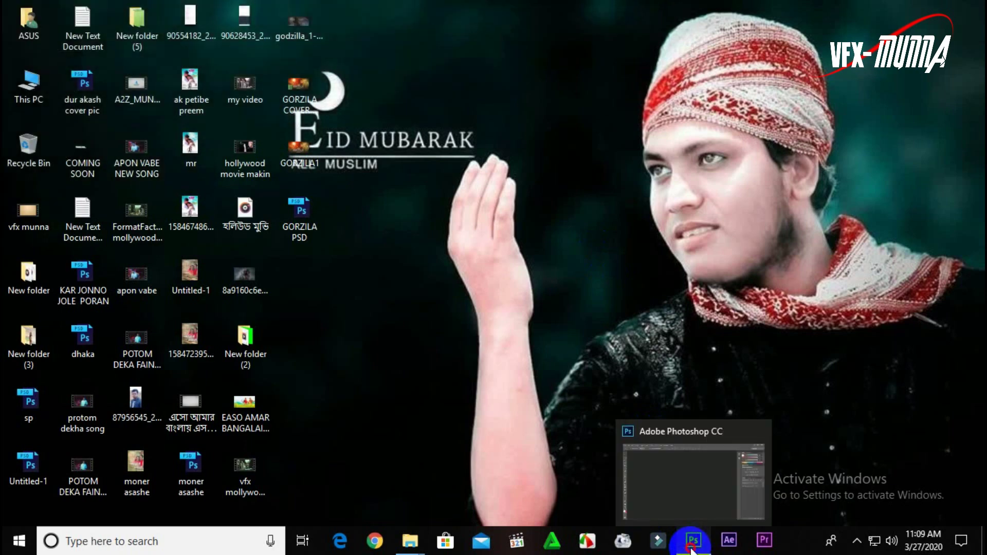
# Restore the Photoshop window from the taskbar so it fills the screen.
pyautogui.click(691, 549)
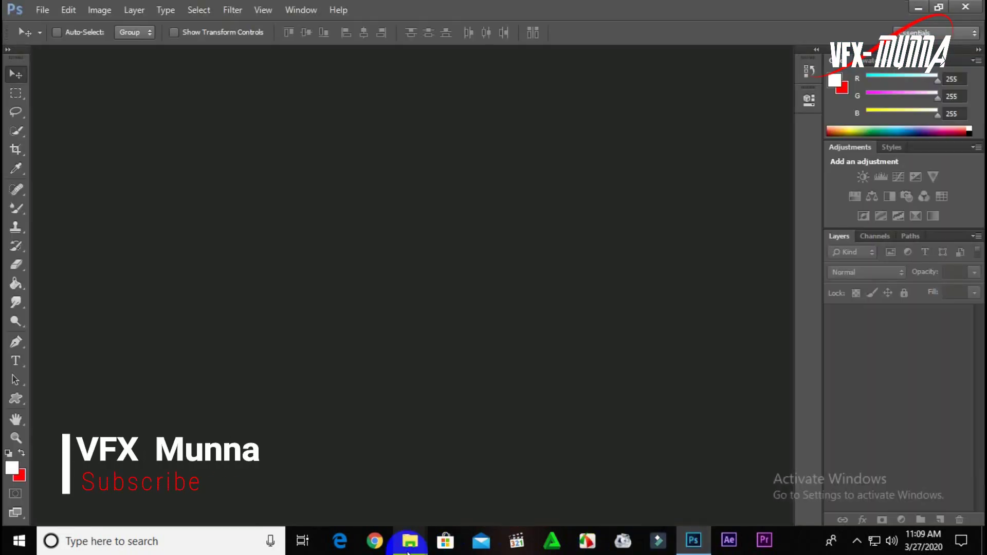
# Drag 109A7008.JPG from the M2 folder in File Explorer into Photoshop to open it.
pyautogui.moveTo(409, 540)
pyautogui.click(426, 501)
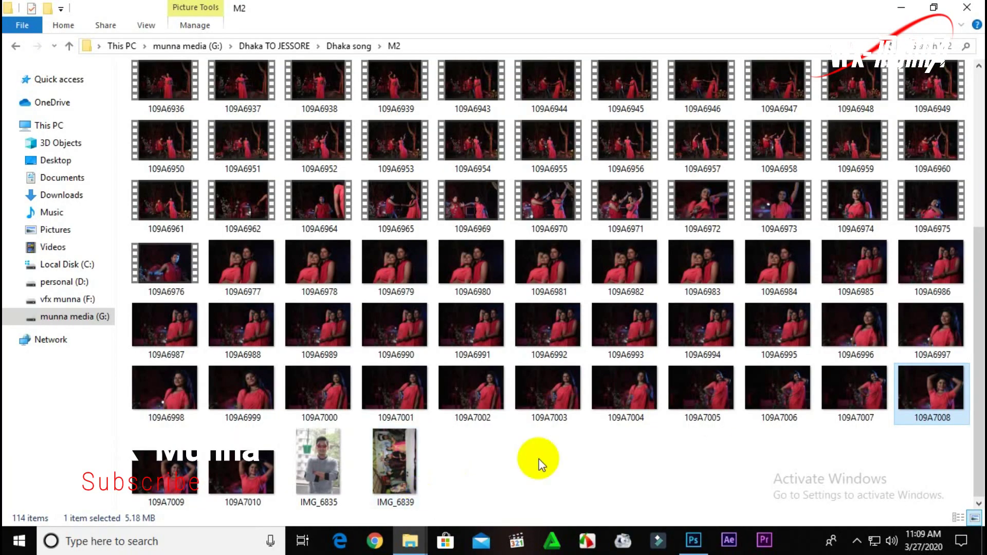
pyautogui.moveTo(925, 392)
pyautogui.mouseDown()
pyautogui.moveTo(711, 549)
pyautogui.moveTo(345, 276)
pyautogui.moveTo(382, 272)
pyautogui.mouseUp()
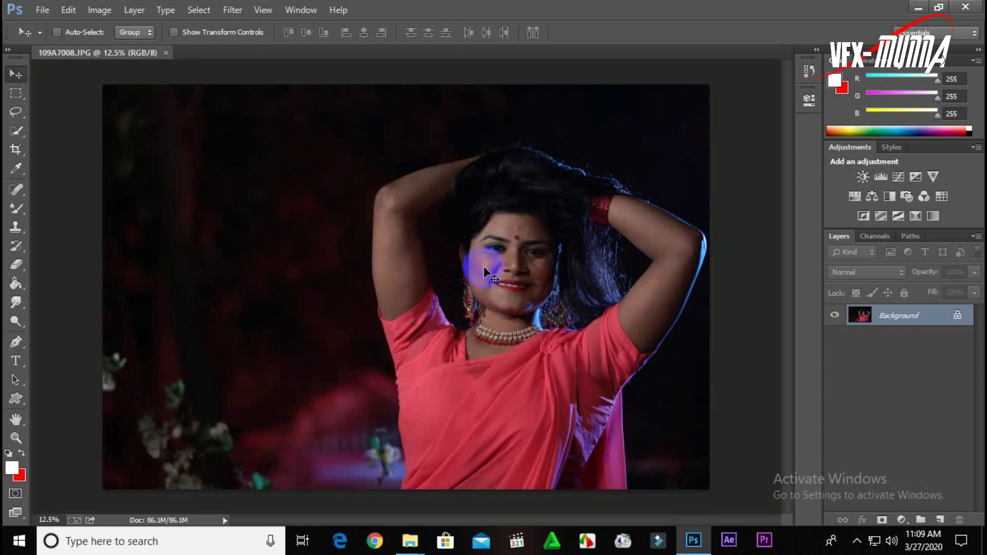
# Unlock the Background into Layer 0 and crop the left side inward to a narrower portrait frame.
pyautogui.doubleClick(955, 318)
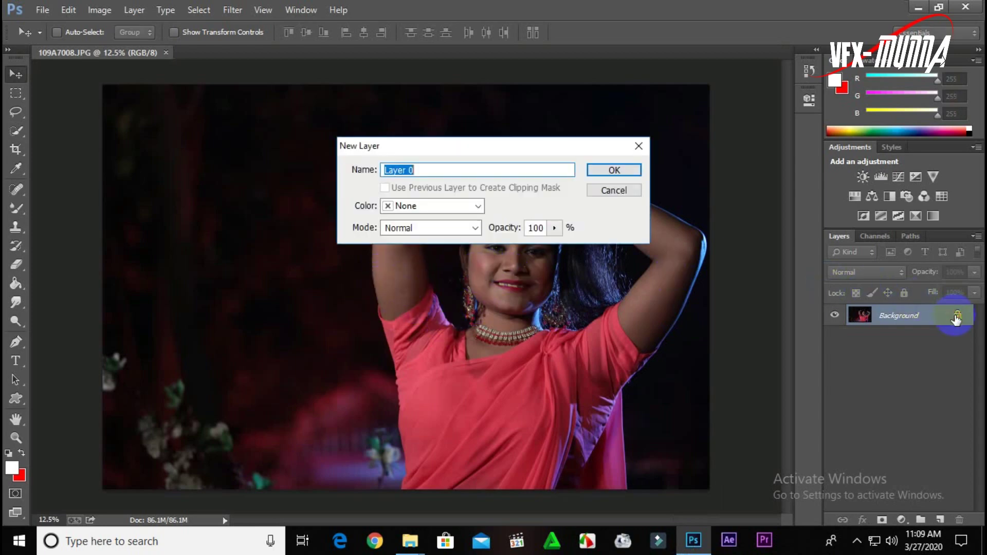
pyautogui.click(608, 178)
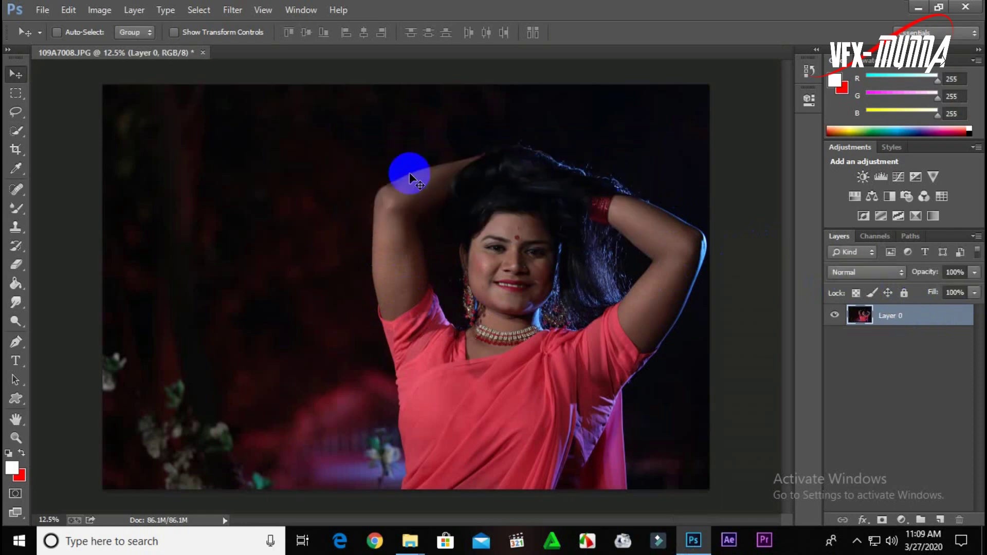
pyautogui.click(16, 150)
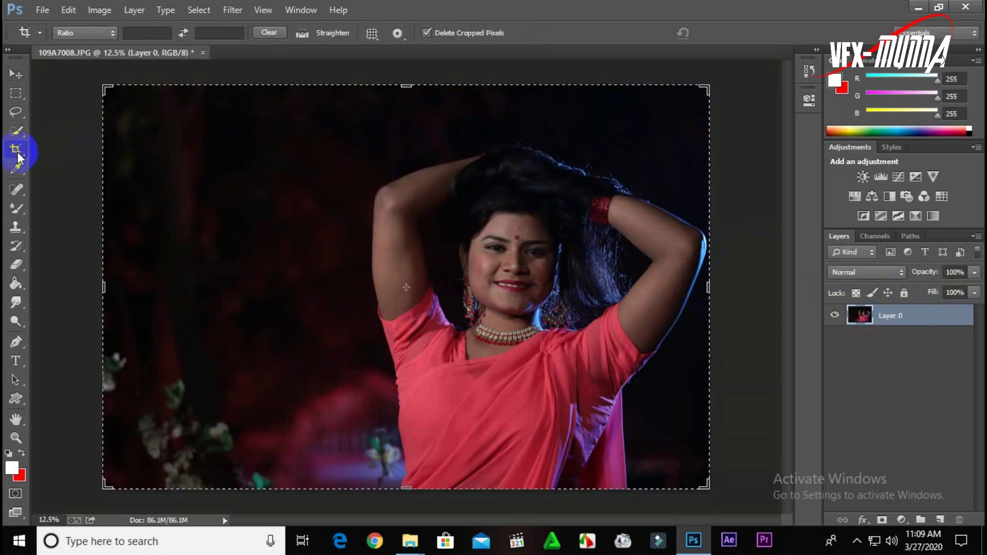
pyautogui.moveTo(101, 284); pyautogui.dragTo(228, 295)
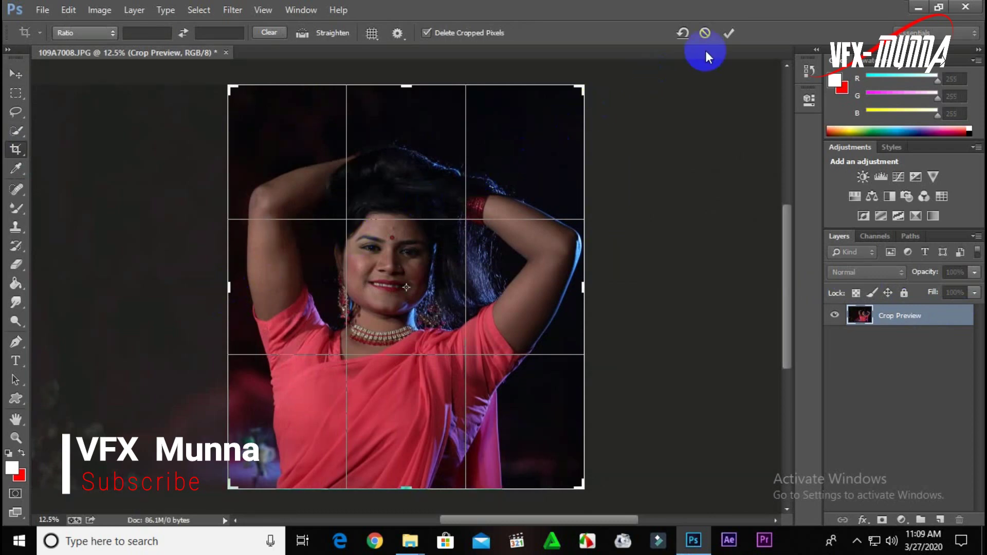
pyautogui.click(724, 33)
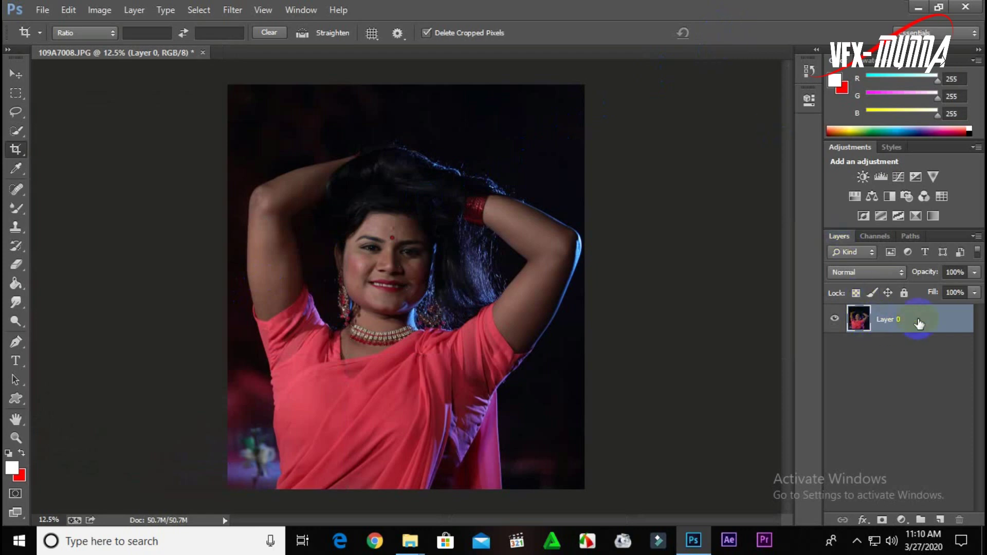
# Duplicate Layer 0 and apply Shadows/Highlights with 35% shadows to the copy.
pyautogui.moveTo(906, 320); pyautogui.dragTo(941, 520)
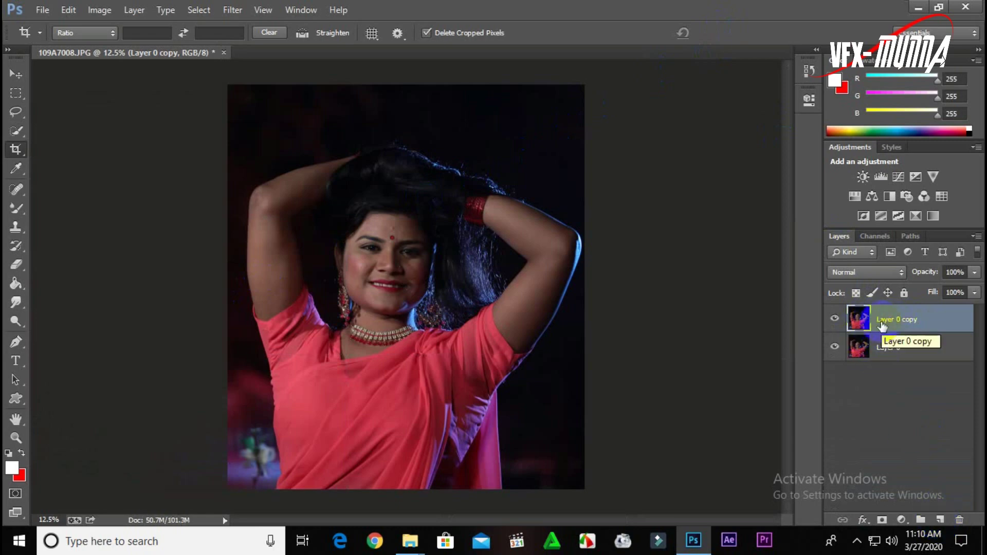
pyautogui.click(101, 12)
pyautogui.moveTo(122, 46)
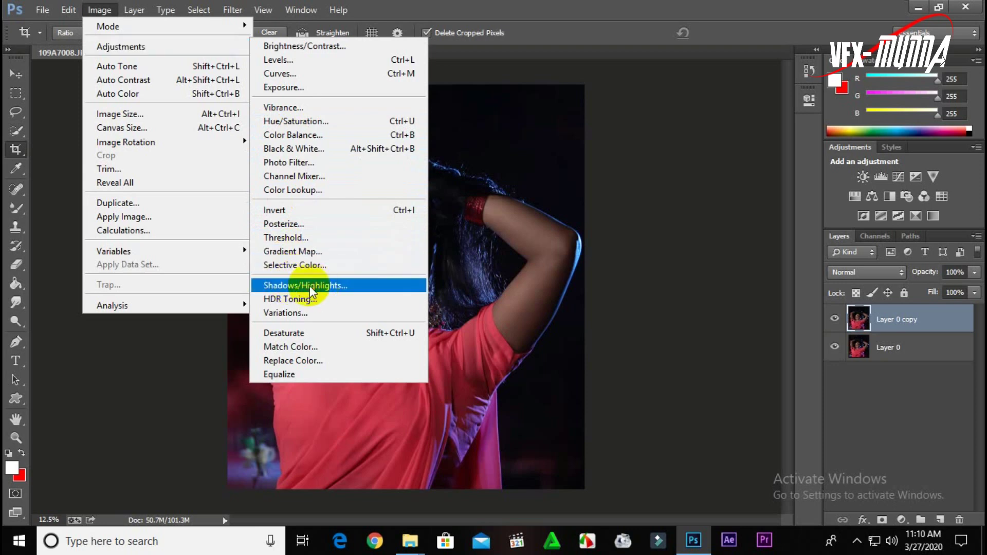
pyautogui.click(290, 286)
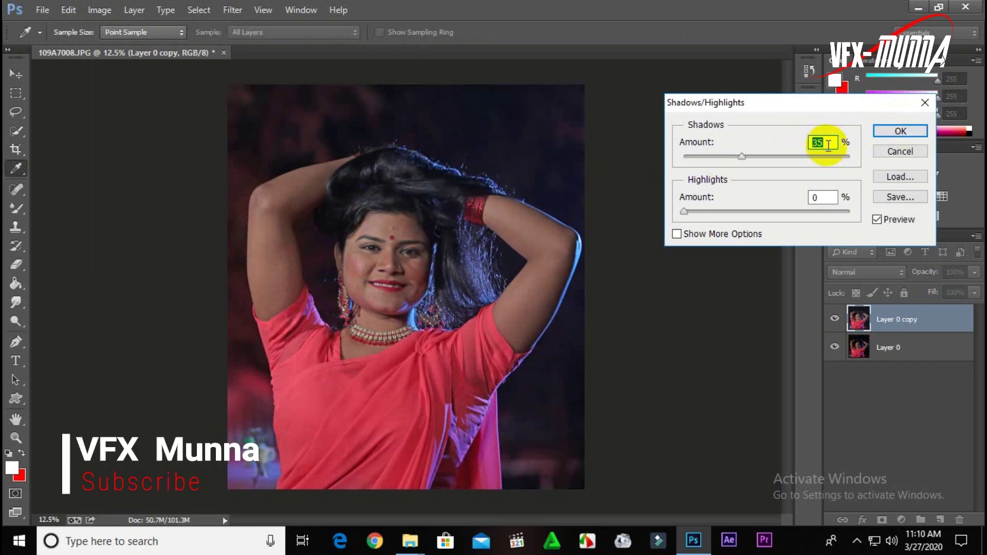
pyautogui.click(896, 133)
pyautogui.press('c')
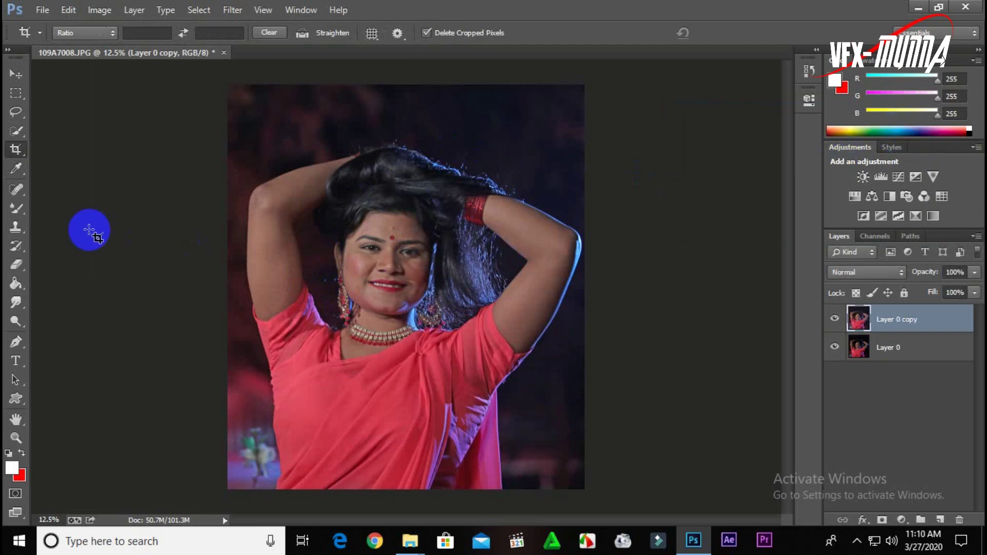
# Spot-heal blemishes on the nose, cheeks and forehead of Layer 0 copy.
pyautogui.click(16, 192)
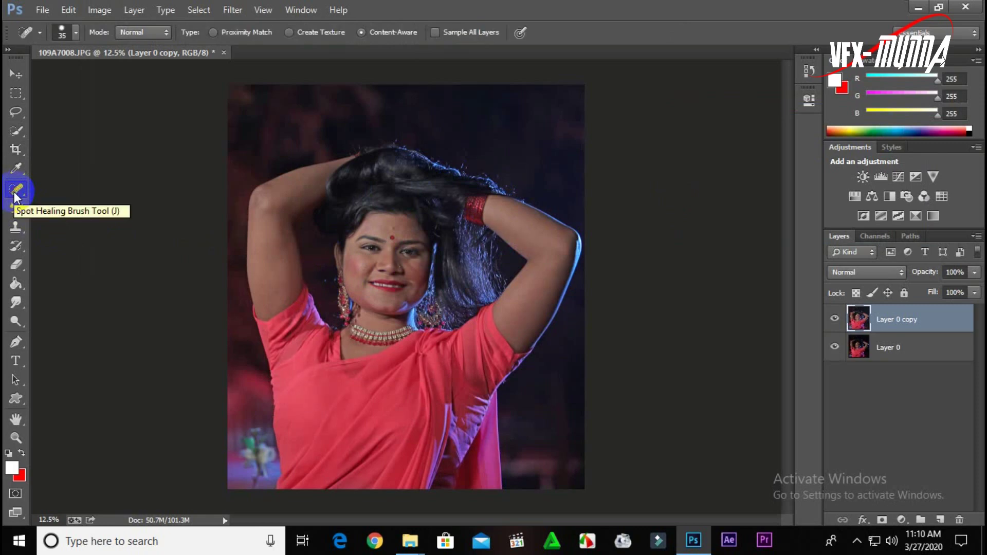
pyautogui.moveTo(365, 248); pyautogui.dragTo(381, 265)
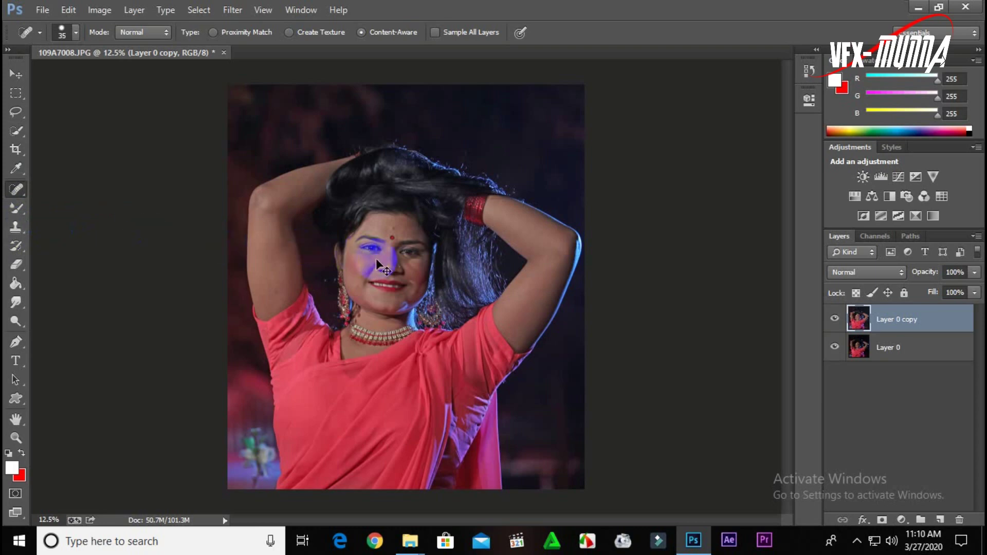
pyautogui.scroll(1, 377, 259)
pyautogui.scroll(1, 376, 260)
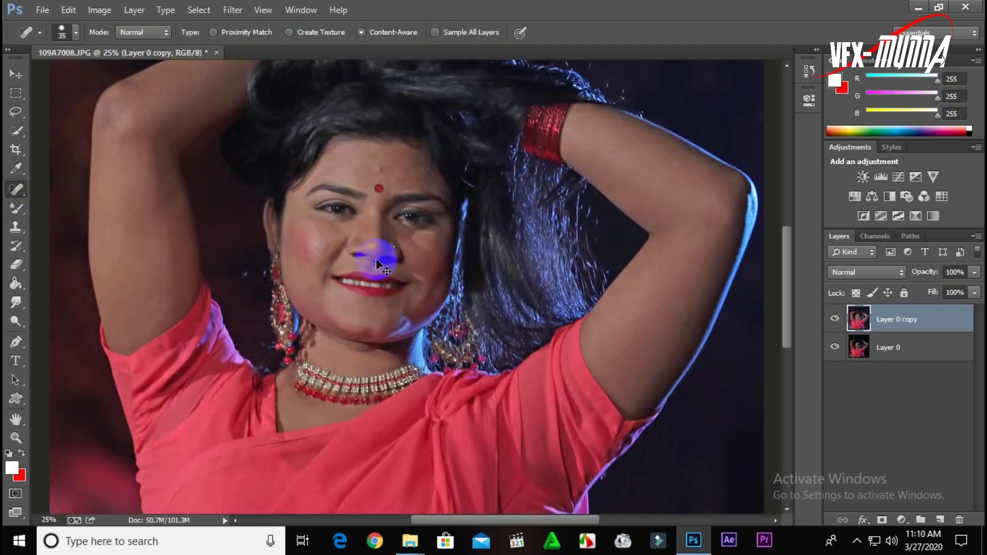
pyautogui.scroll(1, 377, 260)
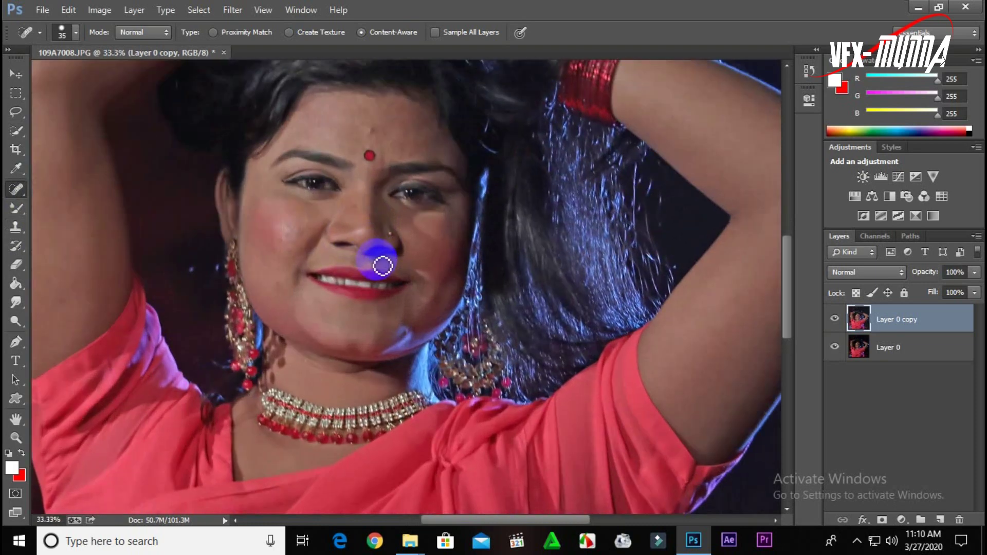
pyautogui.moveTo(372, 209); pyautogui.dragTo(402, 311)
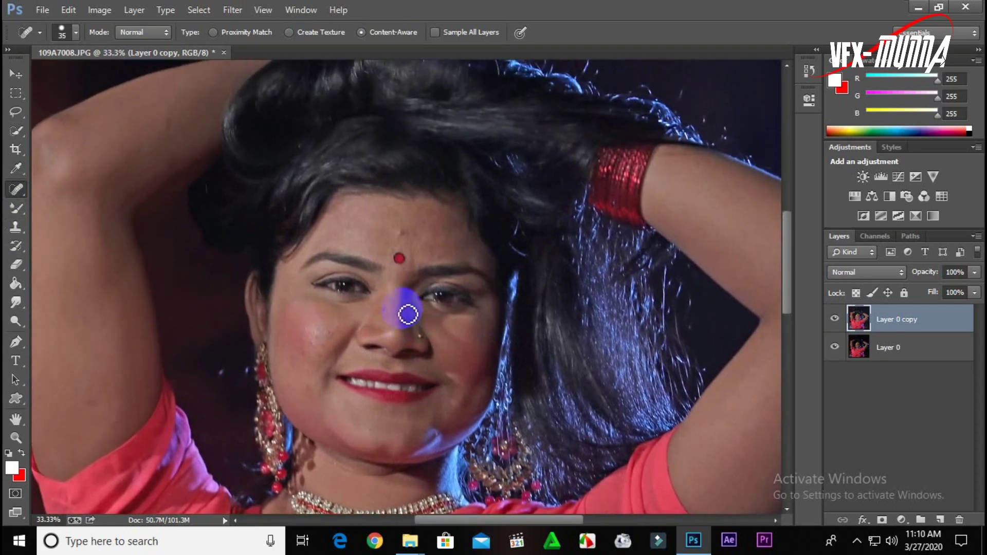
pyautogui.moveTo(402, 237); pyautogui.dragTo(412, 249)
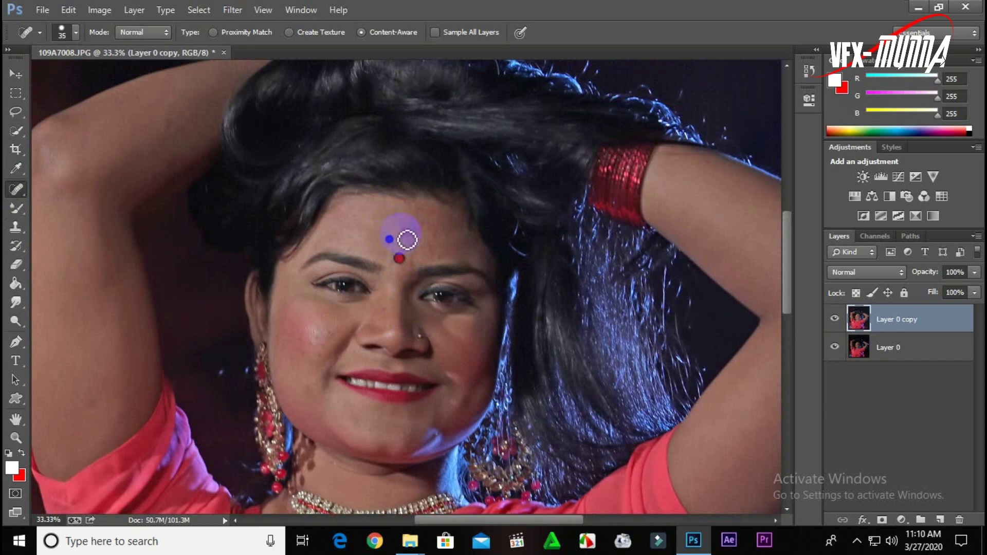
pyautogui.moveTo(426, 251); pyautogui.dragTo(403, 255)
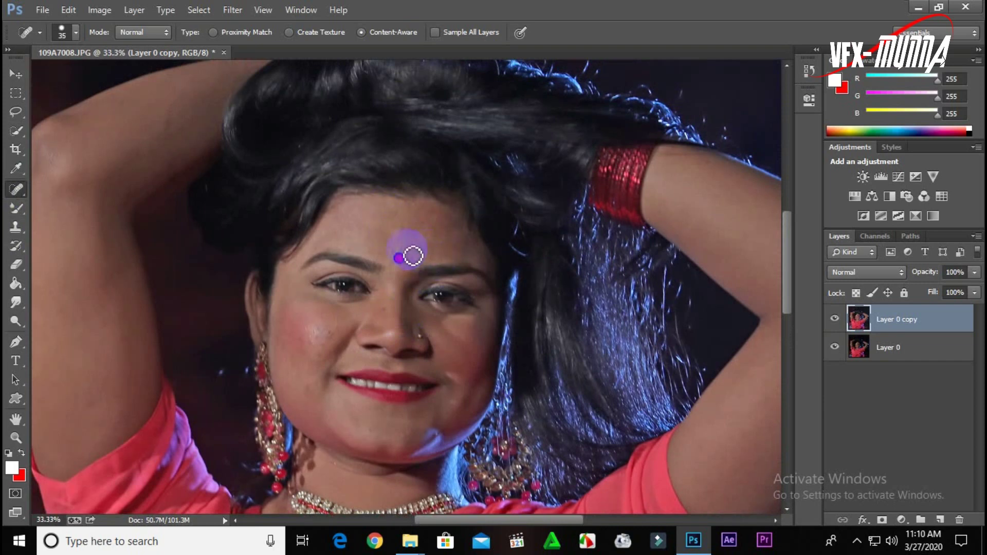
pyautogui.moveTo(337, 335); pyautogui.dragTo(310, 340)
pyautogui.moveTo(390, 222); pyautogui.dragTo(400, 234)
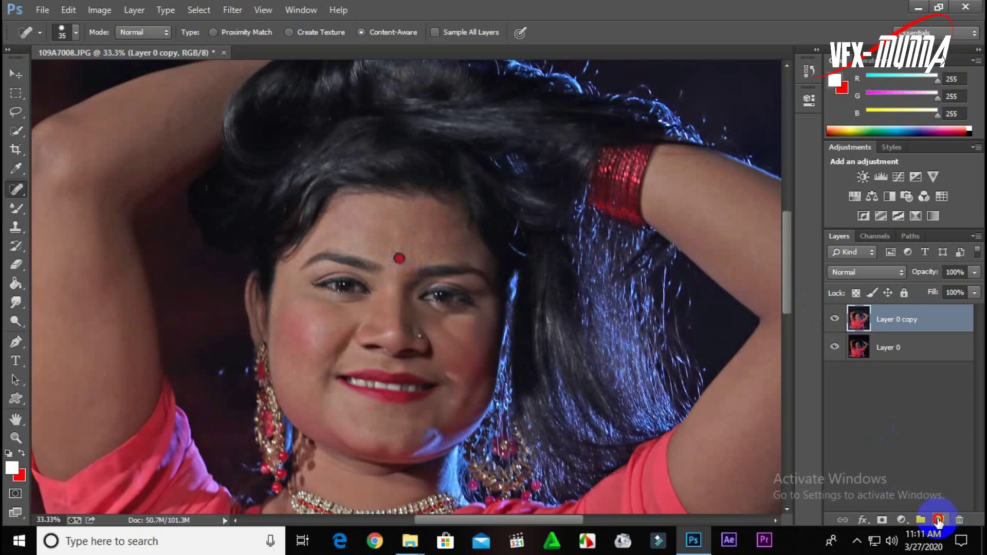
# Add a new Layer 1 and set up the Brush Tool with white as the foreground colour.
pyautogui.click(938, 520)
pyautogui.click(867, 325)
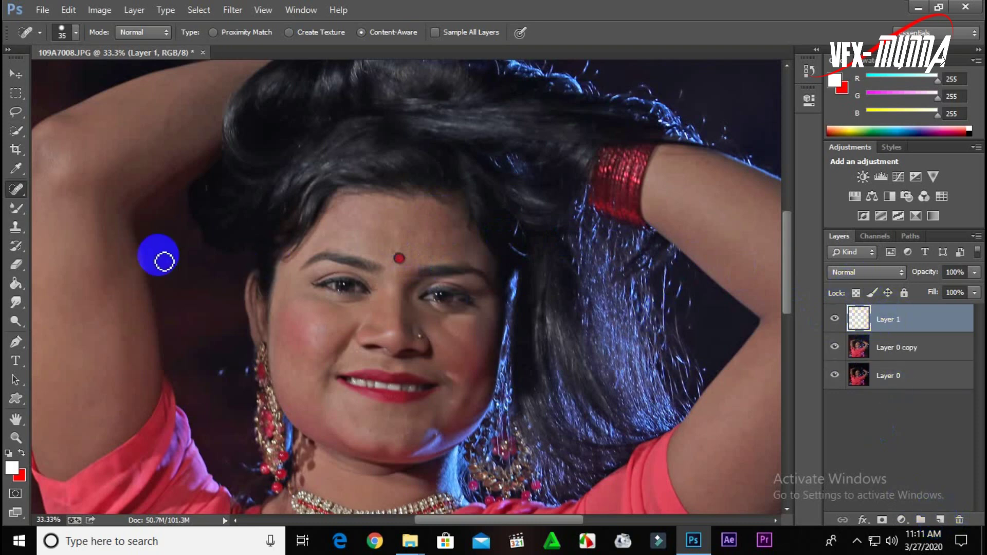
pyautogui.click(15, 214)
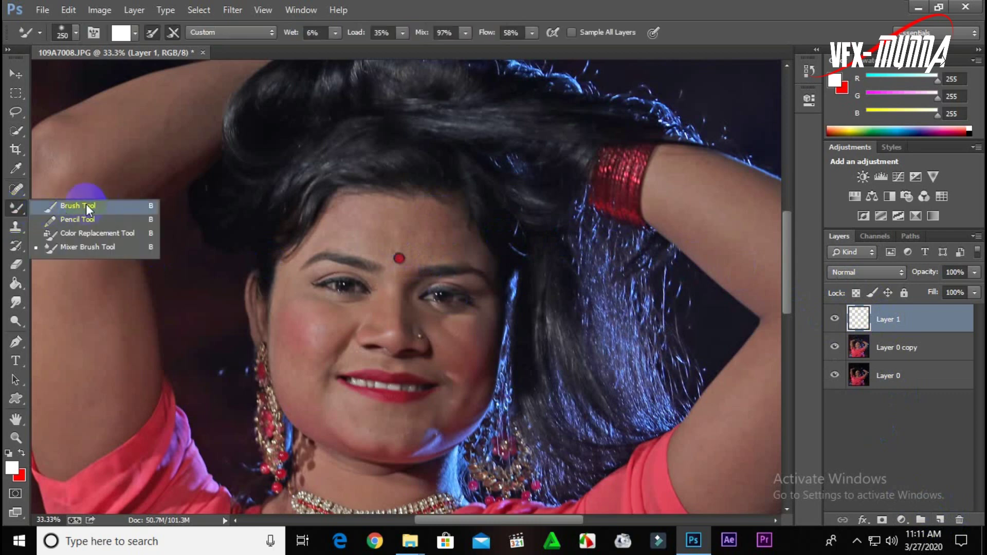
pyautogui.click(89, 207)
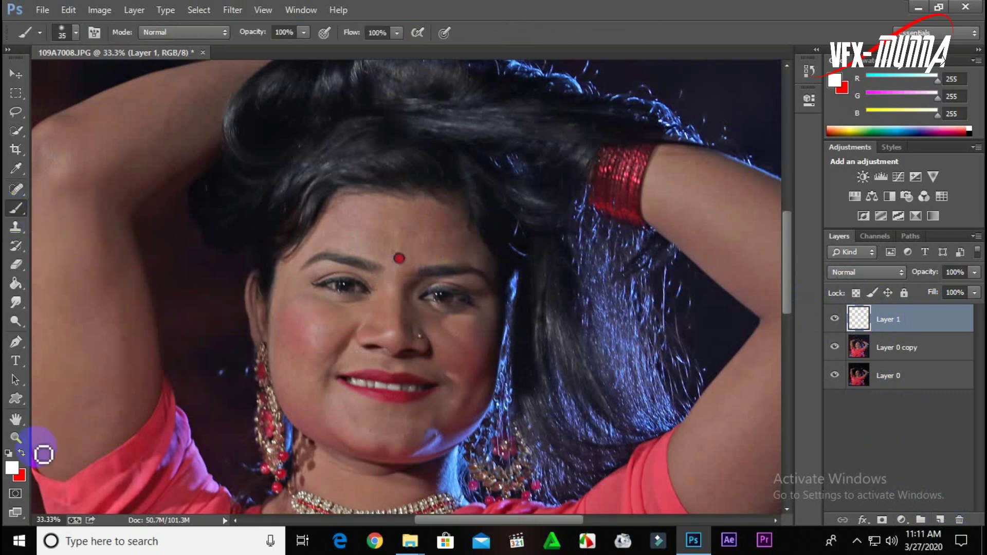
pyautogui.click(12, 469)
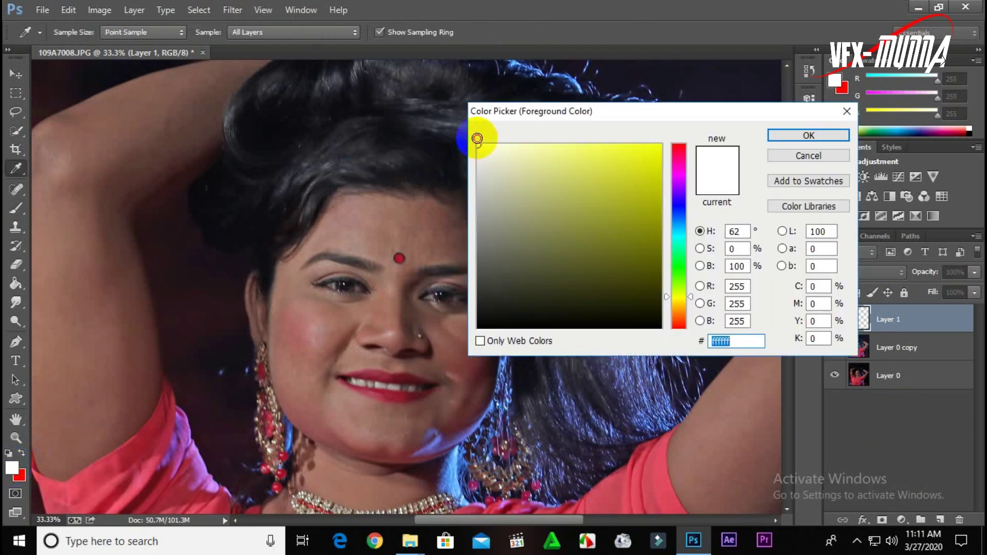
pyautogui.click(809, 135)
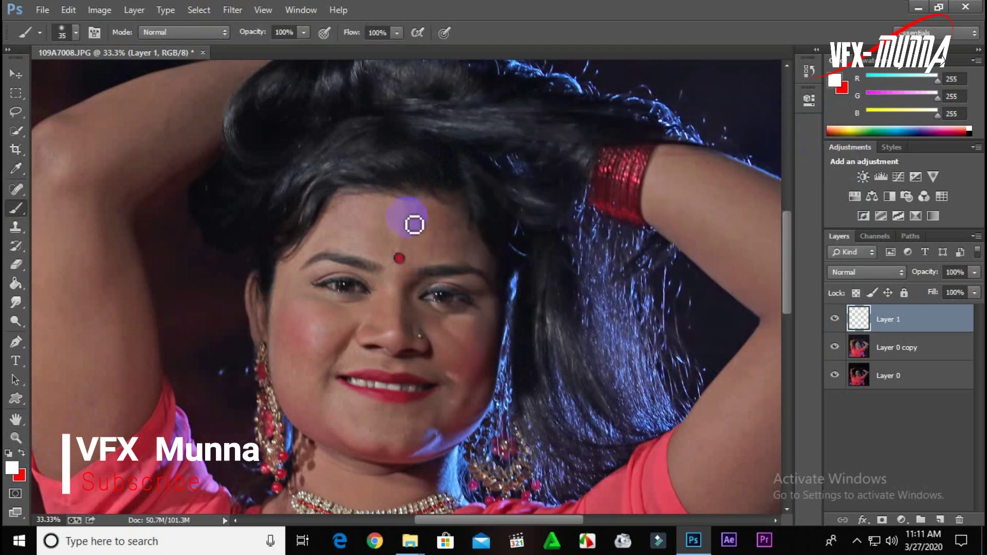
pyautogui.press(']')
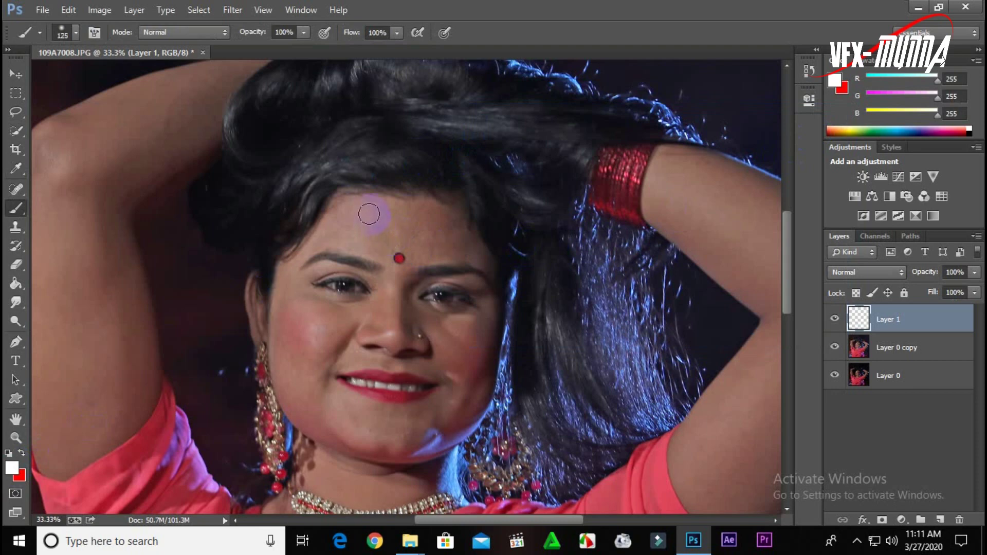
# Paint white over the woman's forehead, face, jaw and neck on Layer 1.
pyautogui.moveTo(368, 214)
pyautogui.mouseDown()
pyautogui.moveTo(320, 241)
pyautogui.moveTo(374, 231)
pyautogui.moveTo(381, 251)
pyautogui.moveTo(363, 209)
pyautogui.moveTo(472, 364)
pyautogui.moveTo(471, 412)
pyautogui.moveTo(447, 478)
pyautogui.mouseUp()
pyautogui.scroll(-3, 447, 362)
pyautogui.moveTo(447, 362)
pyautogui.mouseDown()
pyautogui.moveTo(293, 374)
pyautogui.moveTo(276, 214)
pyautogui.moveTo(269, 220)
pyautogui.moveTo(260, 188)
pyautogui.mouseUp()
pyautogui.press('[')
pyautogui.press('[')
pyautogui.press('[')
pyautogui.moveTo(282, 370); pyautogui.dragTo(280, 392)
pyautogui.scroll(-3, 279, 392)
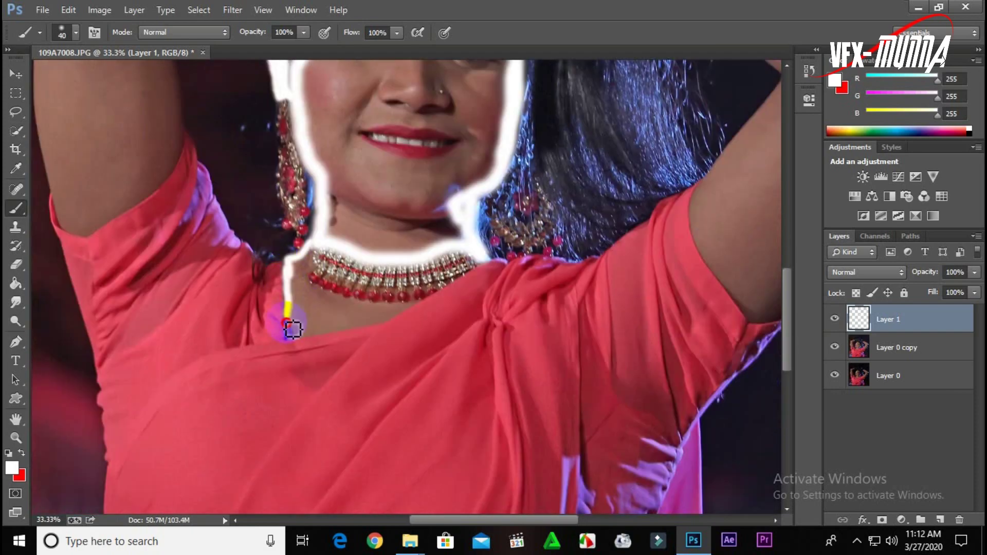
pyautogui.moveTo(291, 326)
pyautogui.mouseDown()
pyautogui.moveTo(496, 289)
pyautogui.moveTo(308, 286)
pyautogui.moveTo(211, 220)
pyautogui.moveTo(180, 378)
pyautogui.moveTo(190, 278)
pyautogui.moveTo(315, 172)
pyautogui.mouseUp()
pyautogui.hotkey('ctrl', '=')
pyautogui.press('[')
pyautogui.press('[')
pyautogui.press(']')
pyautogui.press(']')
pyautogui.press(']')
pyautogui.scroll(5, 315, 172)
pyautogui.hotkey('ctrl', '-')
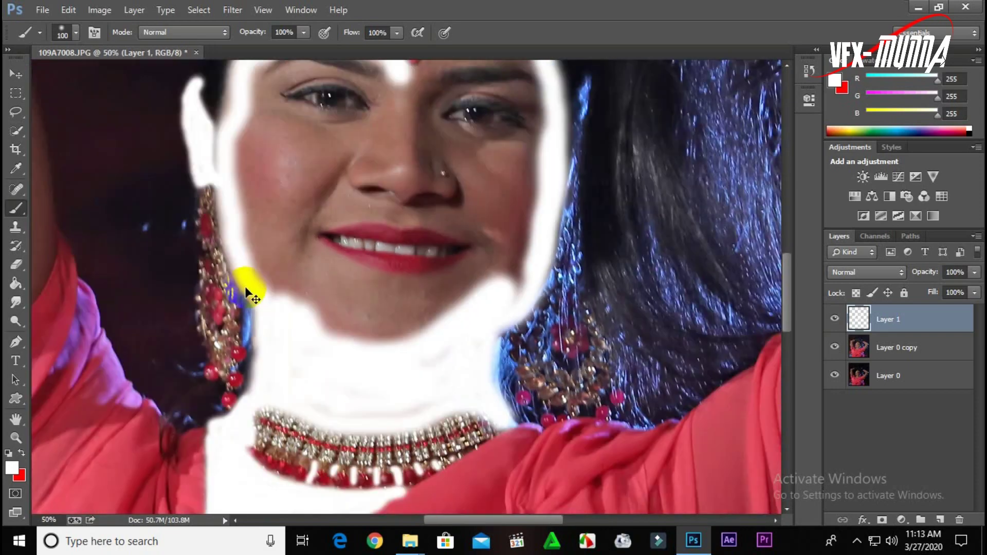
pyautogui.hotkey('ctrl', '-')
pyautogui.press(']')
pyautogui.press(']')
pyautogui.press(']')
pyautogui.moveTo(362, 208)
pyautogui.mouseDown()
pyautogui.moveTo(324, 297)
pyautogui.moveTo(418, 209)
pyautogui.moveTo(440, 154)
pyautogui.mouseUp()
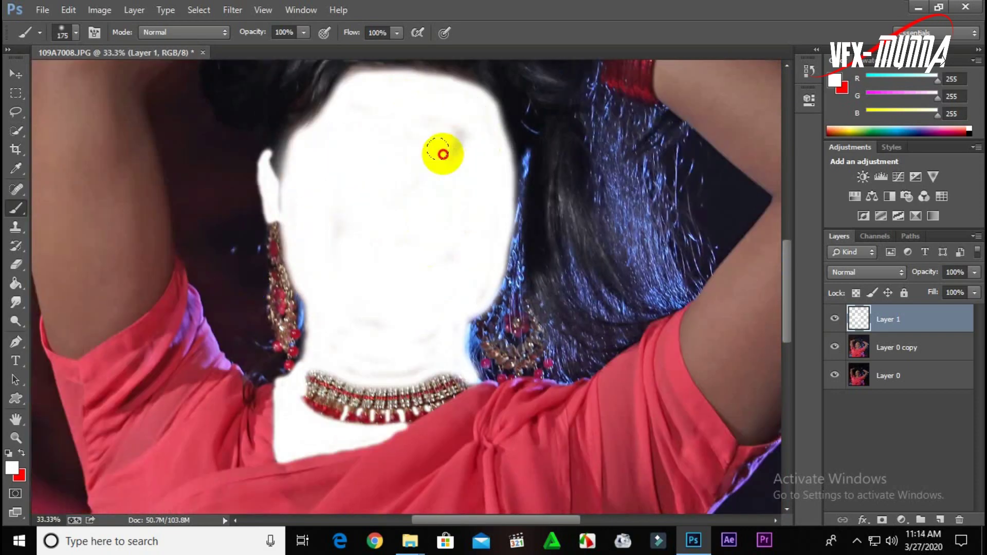
# Paint white over both arms, outlining their edges and filling the interiors.
pyautogui.press('[')
pyautogui.press('[')
pyautogui.hscroll(5, 215, 282)
pyautogui.press('[')
pyautogui.press('[')
pyautogui.press('[')
pyautogui.moveTo(409, 358)
pyautogui.mouseDown()
pyautogui.moveTo(407, 375)
pyautogui.moveTo(495, 463)
pyautogui.moveTo(613, 220)
pyautogui.moveTo(560, 133)
pyautogui.moveTo(496, 249)
pyautogui.moveTo(430, 159)
pyautogui.mouseUp()
pyautogui.scroll(4, 430, 159)
pyautogui.moveTo(370, 257)
pyautogui.mouseDown()
pyautogui.moveTo(425, 264)
pyautogui.moveTo(523, 307)
pyautogui.moveTo(617, 374)
pyautogui.moveTo(595, 386)
pyautogui.moveTo(584, 368)
pyautogui.moveTo(421, 361)
pyautogui.moveTo(571, 374)
pyautogui.moveTo(555, 341)
pyautogui.moveTo(410, 418)
pyautogui.moveTo(504, 375)
pyautogui.moveTo(462, 205)
pyautogui.mouseUp()
pyautogui.press(']')
pyautogui.press(']')
pyautogui.press(']')
pyautogui.press(']')
pyautogui.press(']')
pyautogui.press(']')
pyautogui.scroll(-3, 571, 374)
pyautogui.press('[')
pyautogui.press('[')
pyautogui.press('[')
pyautogui.hscroll(-10, 463, 205)
pyautogui.moveTo(375, 335)
pyautogui.mouseDown()
pyautogui.moveTo(324, 407)
pyautogui.moveTo(245, 340)
pyautogui.moveTo(247, 125)
pyautogui.mouseUp()
pyautogui.scroll(3, 247, 125)
pyautogui.scroll(3, 231, 233)
pyautogui.moveTo(231, 233)
pyautogui.mouseDown()
pyautogui.moveTo(297, 269)
pyautogui.moveTo(463, 226)
pyautogui.moveTo(352, 359)
pyautogui.moveTo(309, 442)
pyautogui.mouseUp()
pyautogui.scroll(-3, 455, 267)
pyautogui.scroll(-2, 456, 267)
pyautogui.moveTo(406, 360)
pyautogui.mouseDown()
pyautogui.moveTo(375, 198)
pyautogui.moveTo(458, 128)
pyautogui.mouseUp()
pyautogui.press(']')
pyautogui.press(']')
pyautogui.press(']')
pyautogui.moveTo(361, 296)
pyautogui.mouseDown()
pyautogui.moveTo(368, 220)
pyautogui.moveTo(322, 412)
pyautogui.moveTo(312, 259)
pyautogui.moveTo(339, 205)
pyautogui.mouseUp()
pyautogui.scroll(3, 339, 205)
pyautogui.moveTo(289, 360)
pyautogui.mouseDown()
pyautogui.moveTo(348, 222)
pyautogui.moveTo(300, 308)
pyautogui.moveTo(462, 226)
pyautogui.moveTo(342, 247)
pyautogui.moveTo(364, 238)
pyautogui.mouseUp()
pyautogui.press(']')
pyautogui.press(']')
# Set Layer 1's blend mode to Soft Light.
pyautogui.hotkey('ctrl', '-')
pyautogui.hotkey('ctrl', '-')
pyautogui.hotkey('ctrl', '-')
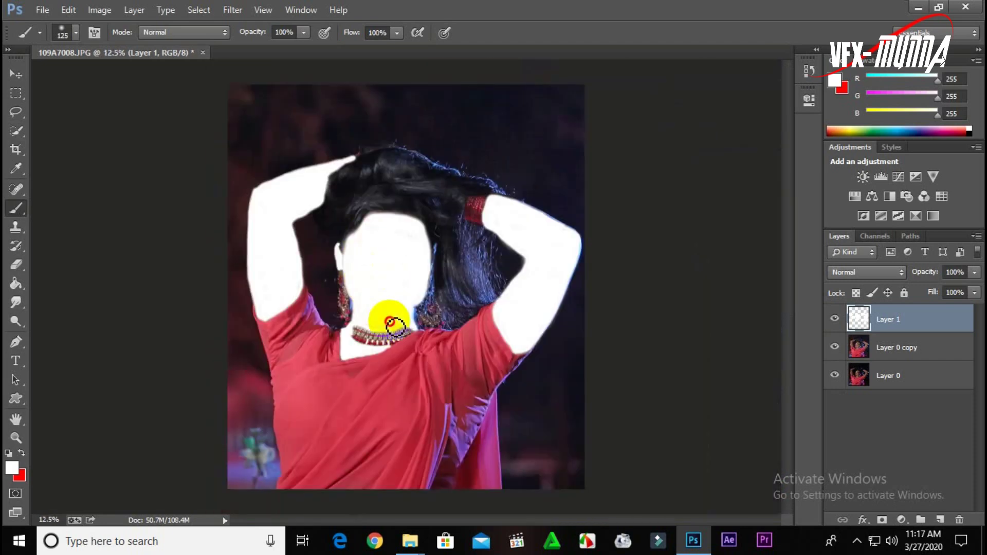
pyautogui.click(857, 274)
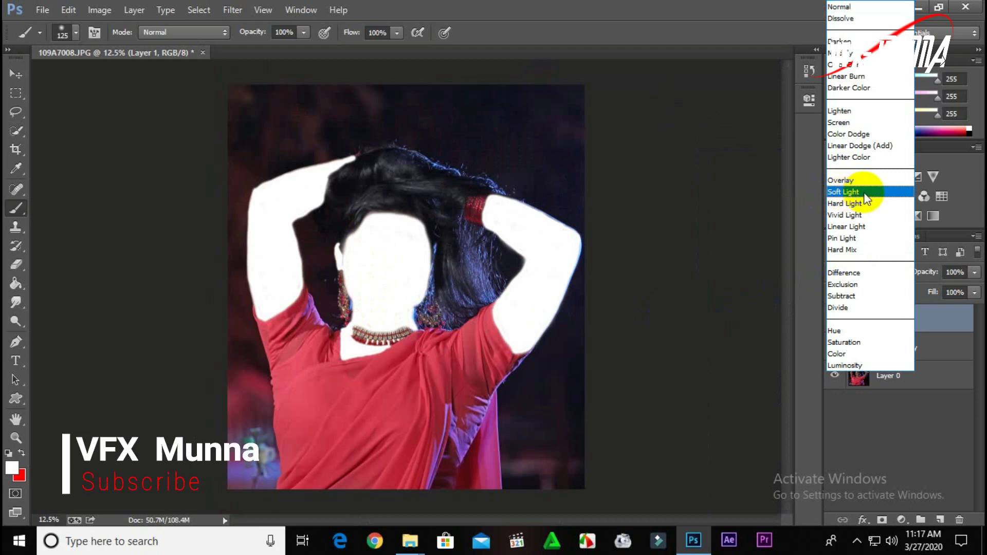
pyautogui.click(866, 193)
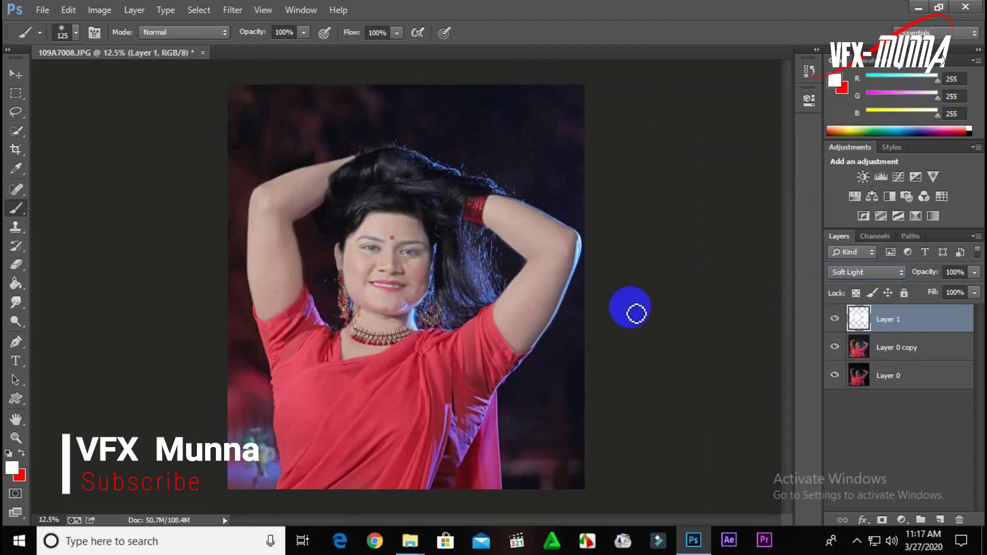
pyautogui.moveTo(456, 261); pyautogui.dragTo(416, 274)
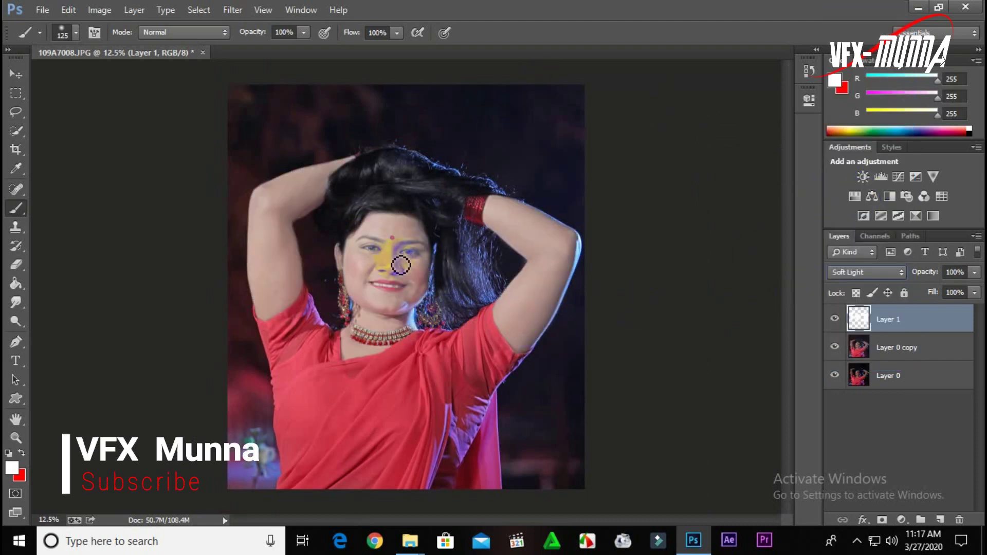
# Set the background colour to black in the Color Picker.
pyautogui.click(24, 479)
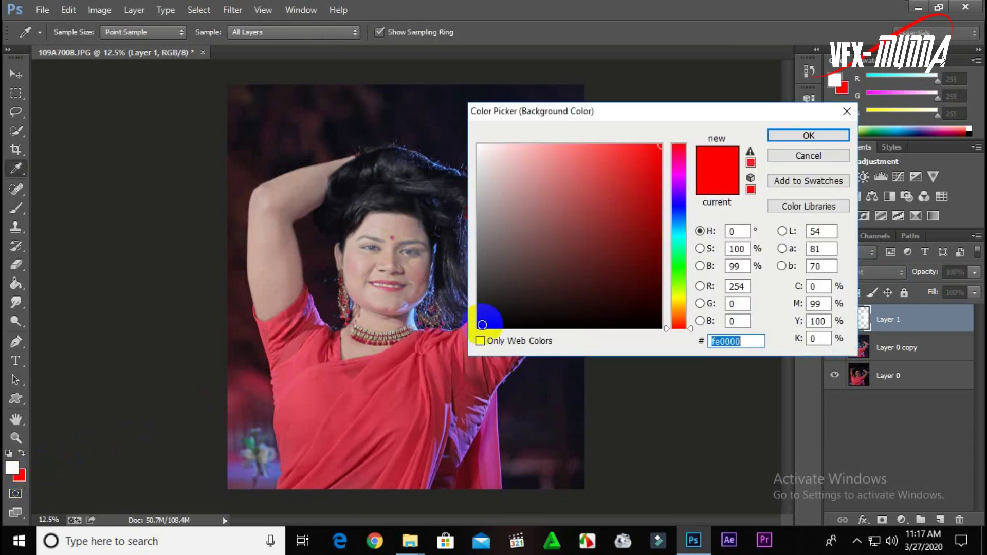
pyautogui.click(482, 327)
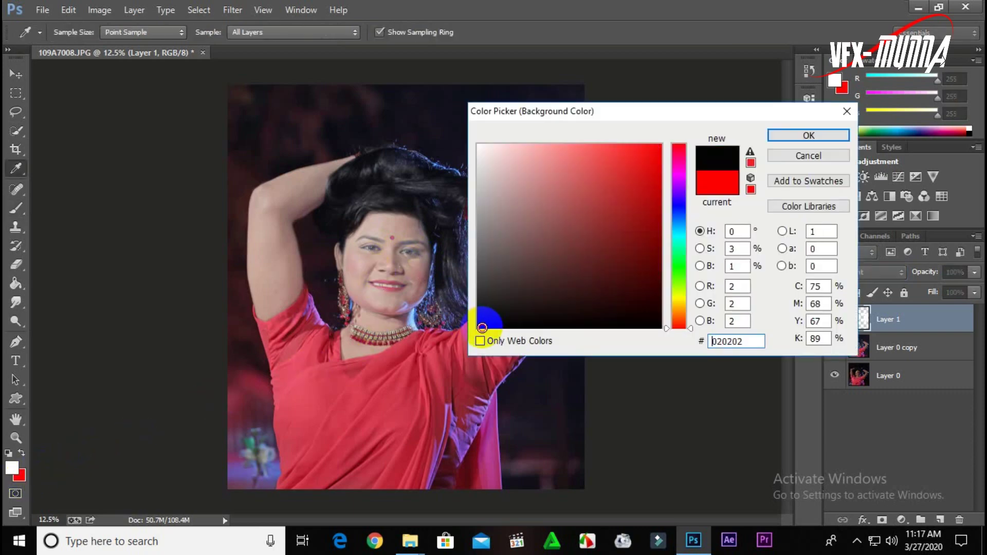
pyautogui.click(820, 141)
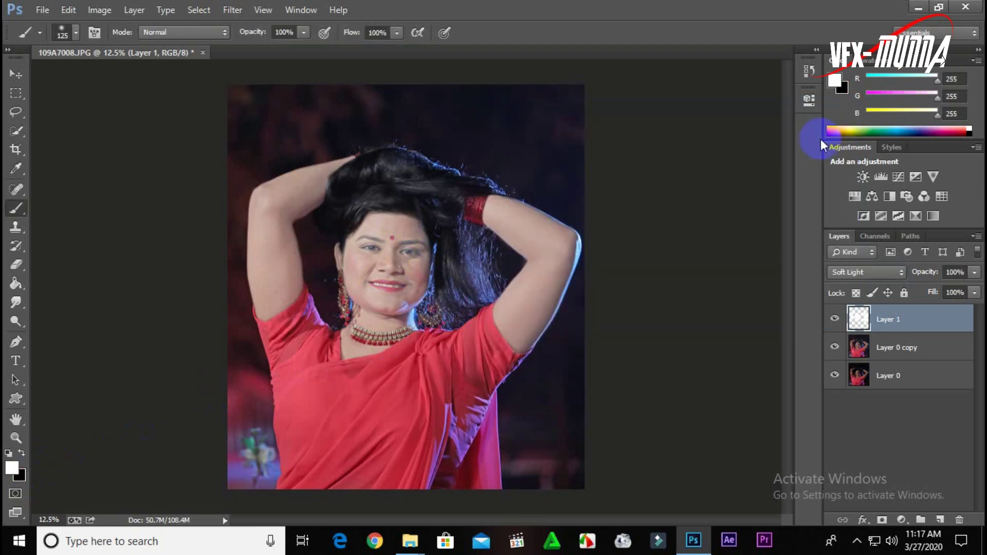
pyautogui.click(902, 329)
# Add a layer mask to Layer 1 and set up the Eraser for working on the mask.
pyautogui.click(882, 520)
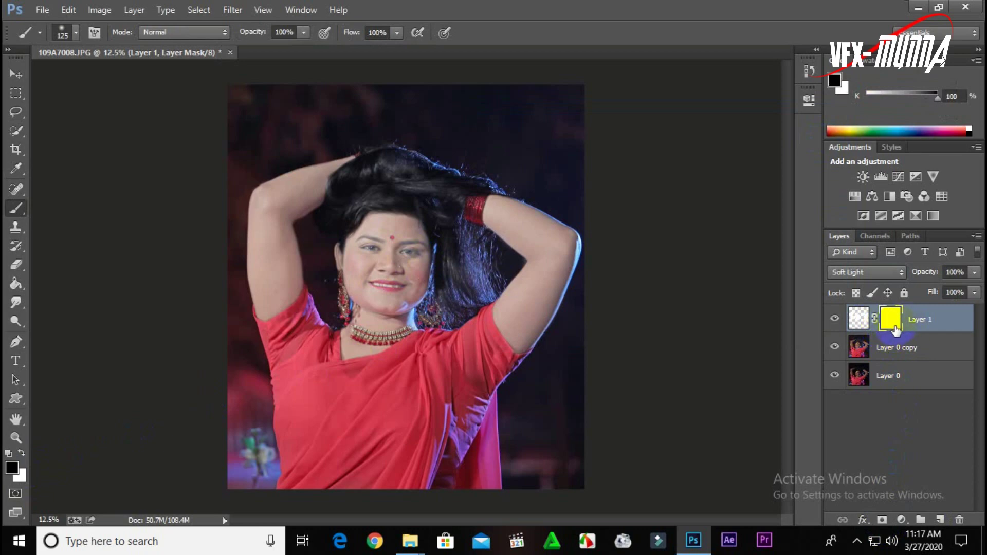
pyautogui.click(402, 257)
pyautogui.hotkey('ctrl', '+')
pyautogui.hotkey('ctrl', '+')
pyautogui.hotkey('ctrl', '+')
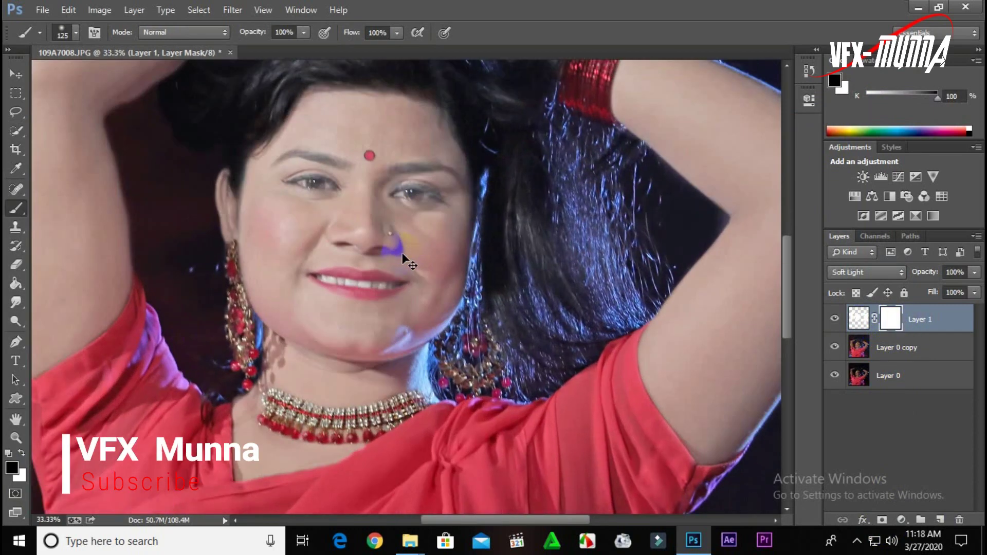
pyautogui.click(19, 279)
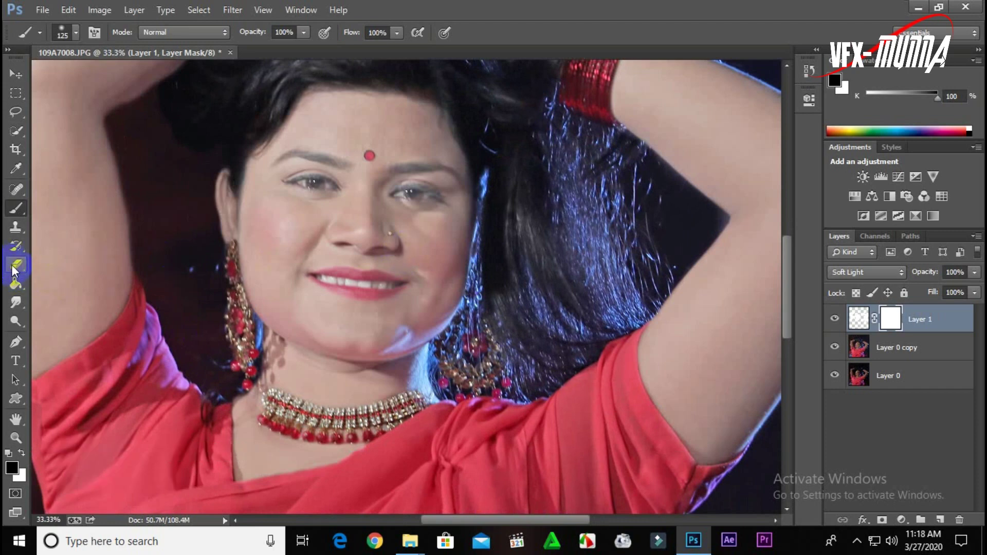
pyautogui.click(17, 267)
pyautogui.moveTo(363, 226); pyautogui.dragTo(407, 339)
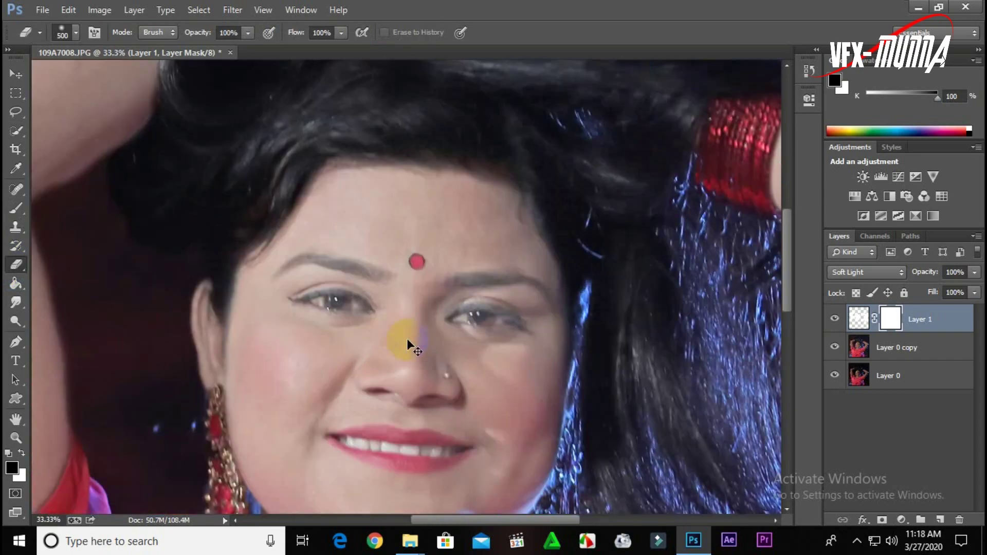
pyautogui.scroll(1, 406, 338)
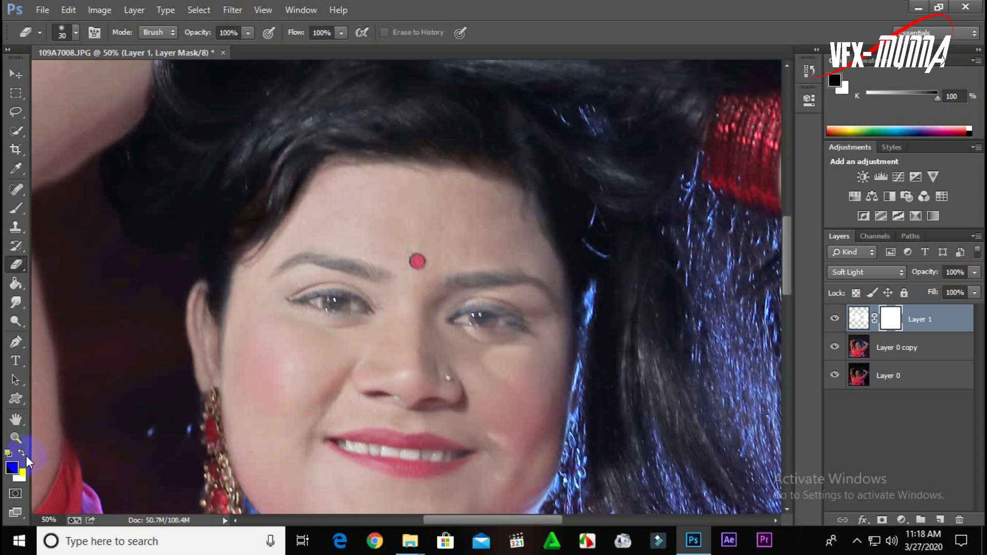
pyautogui.click(18, 474)
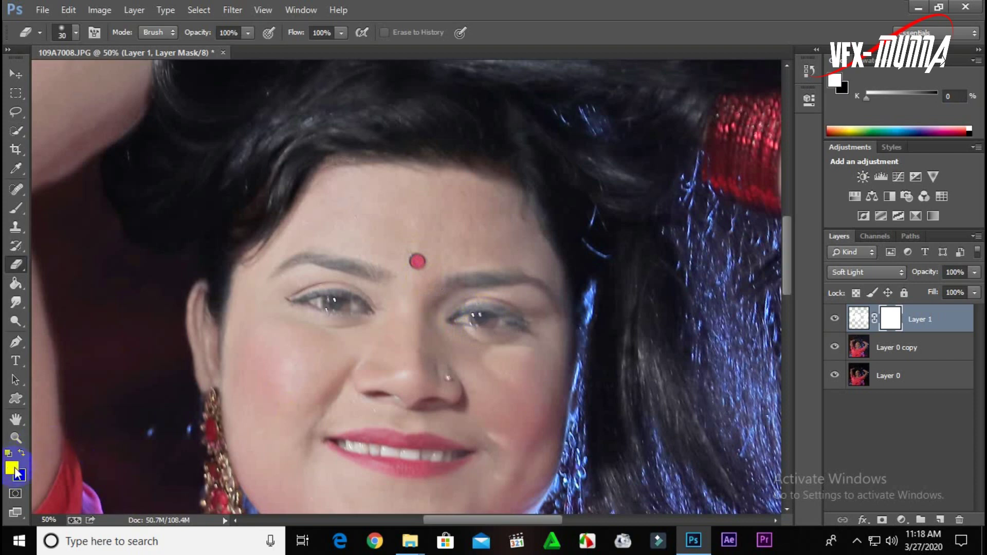
# Mask the brightening off the bindi, both eyes' eyeliner, the eyebrow and the lips.
pyautogui.click(419, 266)
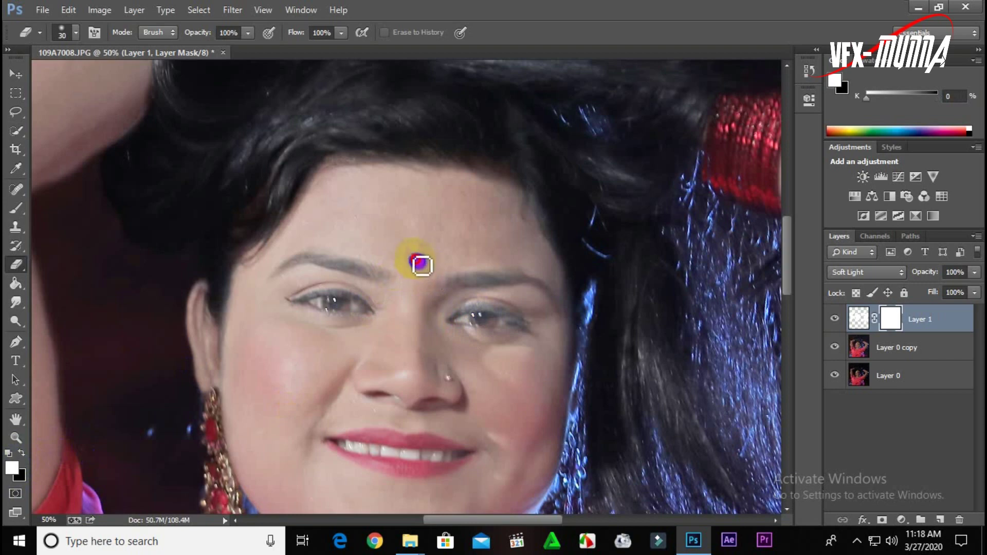
pyautogui.moveTo(458, 324); pyautogui.dragTo(517, 328)
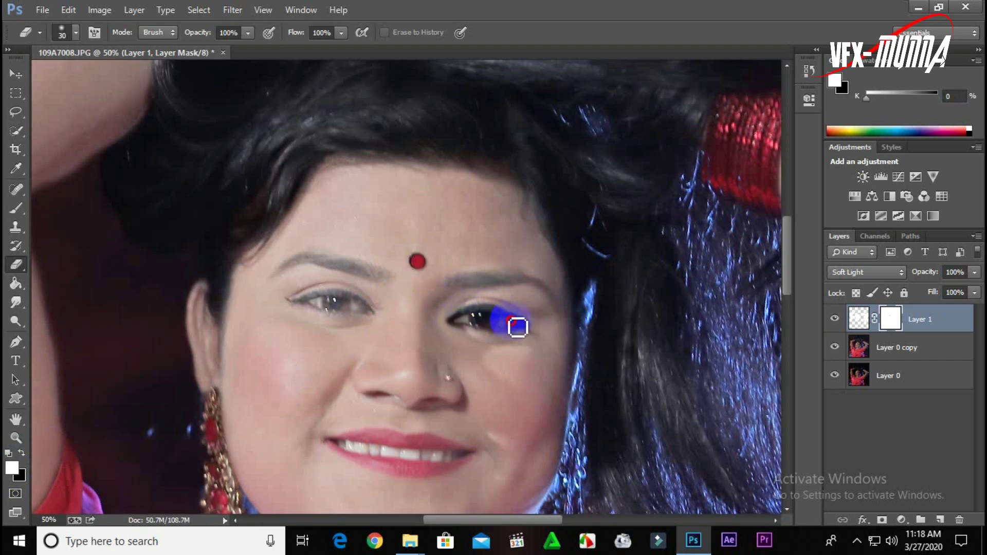
pyautogui.moveTo(517, 328); pyautogui.dragTo(507, 326)
pyautogui.click(378, 321)
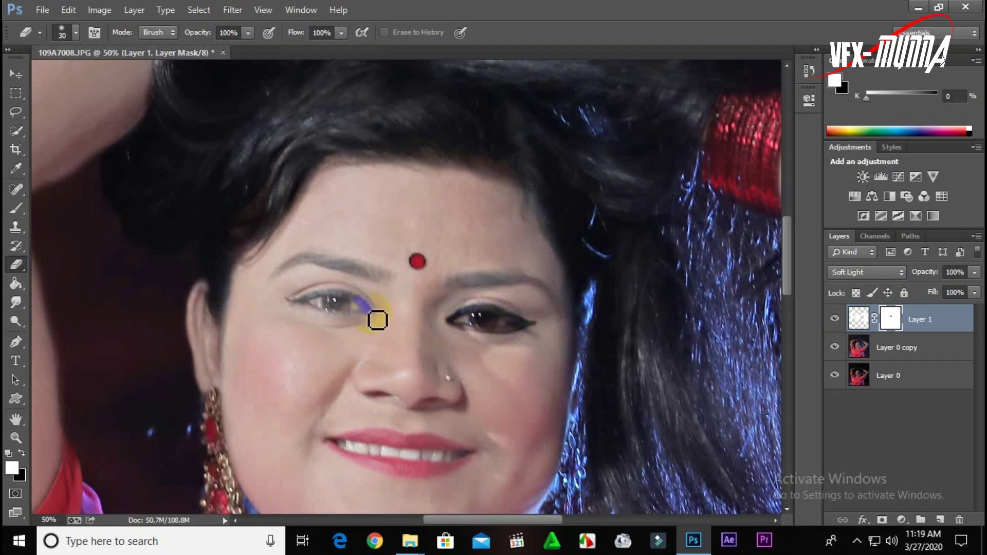
pyautogui.moveTo(377, 321); pyautogui.dragTo(351, 313)
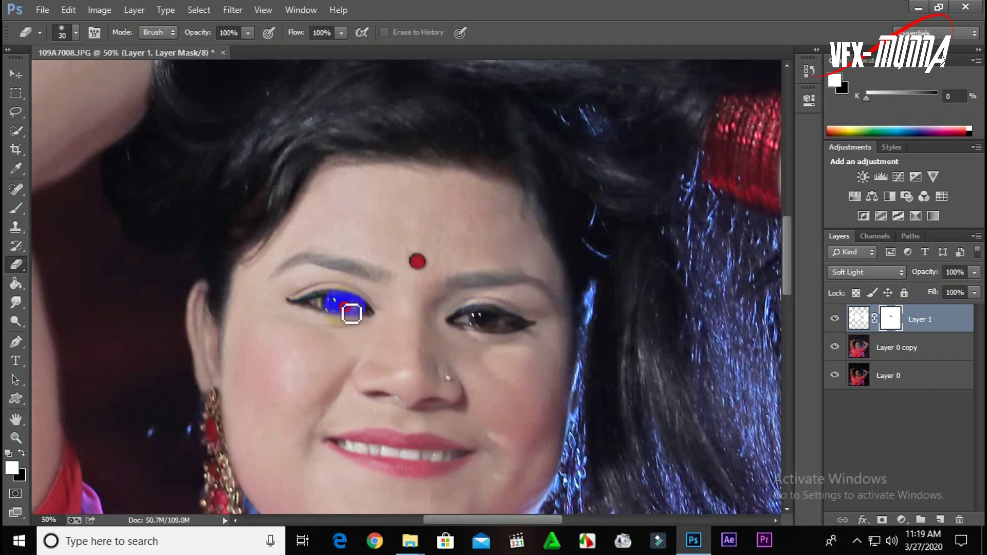
pyautogui.moveTo(385, 282)
pyautogui.mouseDown()
pyautogui.moveTo(282, 276)
pyautogui.moveTo(509, 279)
pyautogui.mouseUp()
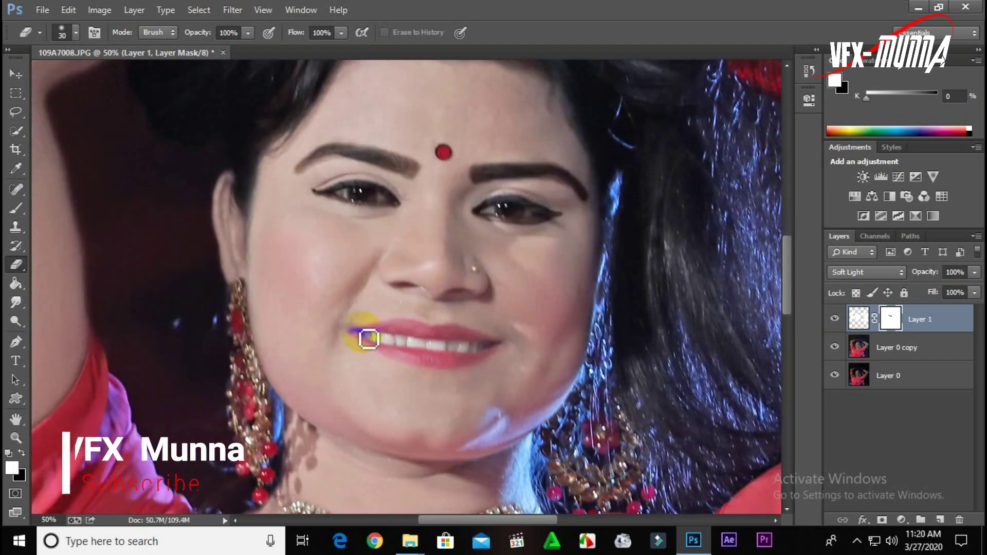
pyautogui.moveTo(368, 339)
pyautogui.mouseDown()
pyautogui.moveTo(385, 331)
pyautogui.moveTo(425, 337)
pyautogui.moveTo(363, 344)
pyautogui.moveTo(500, 354)
pyautogui.moveTo(480, 341)
pyautogui.moveTo(440, 346)
pyautogui.moveTo(489, 363)
pyautogui.moveTo(419, 359)
pyautogui.moveTo(456, 359)
pyautogui.mouseUp()
# Restore the hairline along the forehead and lower Layer 1's opacity to 63%.
pyautogui.press('[')
pyautogui.press(']')
pyautogui.press(']')
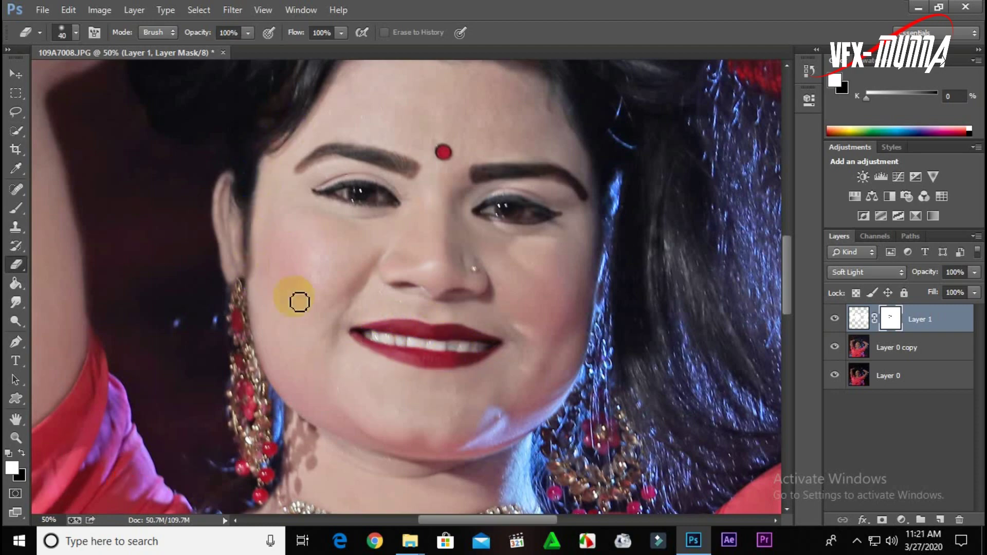
pyautogui.scroll(3, 299, 301)
pyautogui.hscroll(5, 299, 301)
pyautogui.moveTo(437, 286); pyautogui.dragTo(102, 203)
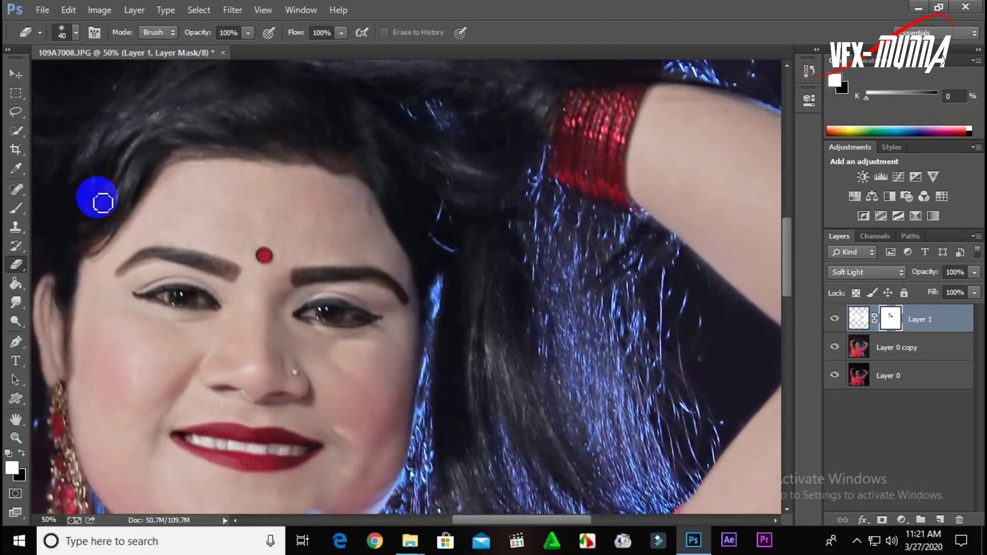
pyautogui.hotkey('ctrl', '-')
pyautogui.hotkey('ctrl', '-')
pyautogui.hotkey('ctrl', '-')
pyautogui.moveTo(973, 272)
pyautogui.mouseDown()
pyautogui.moveTo(959, 289)
pyautogui.moveTo(932, 289)
pyautogui.moveTo(946, 291)
pyautogui.mouseUp()
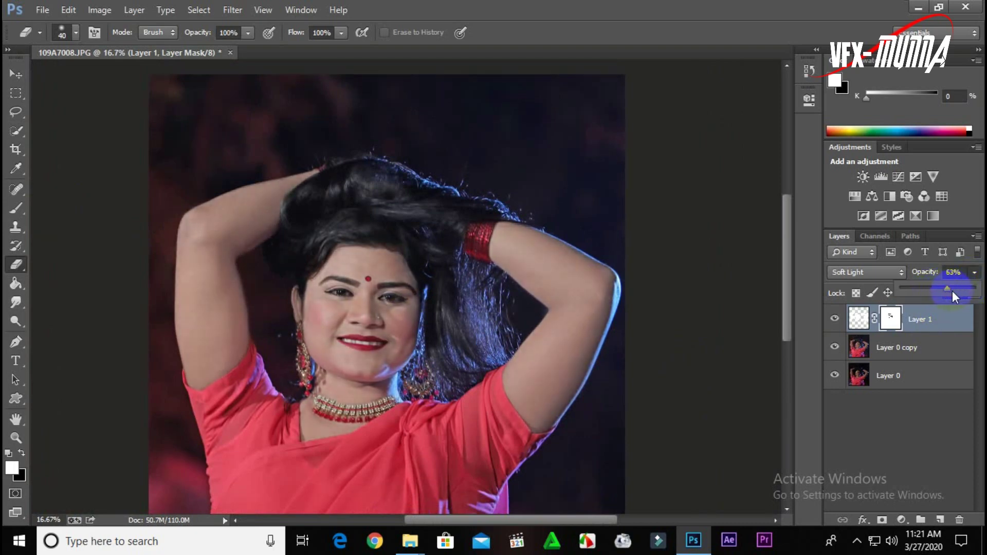
# Create a new Layer 2 and fill it with the merged visible image via Apply Image.
pyautogui.click(939, 519)
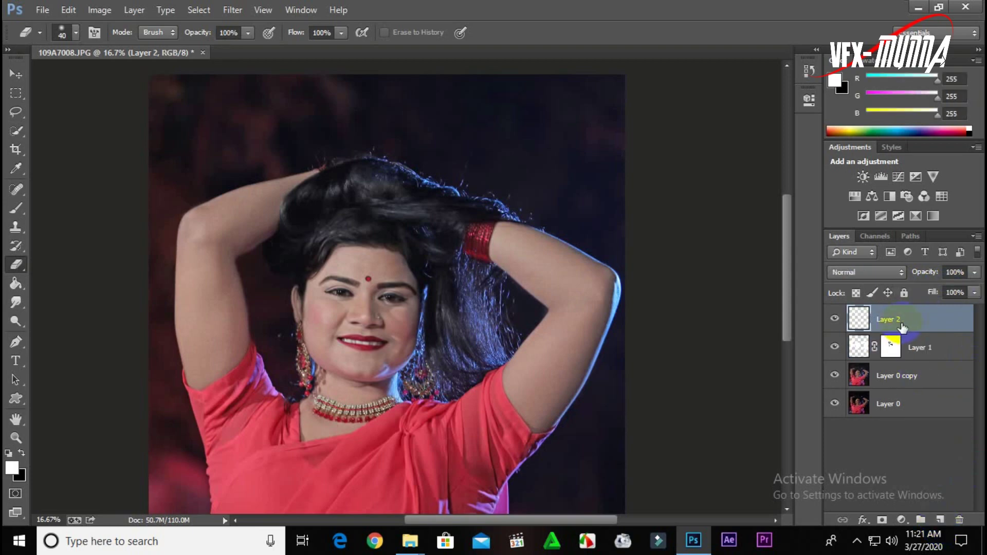
pyautogui.click(94, 9)
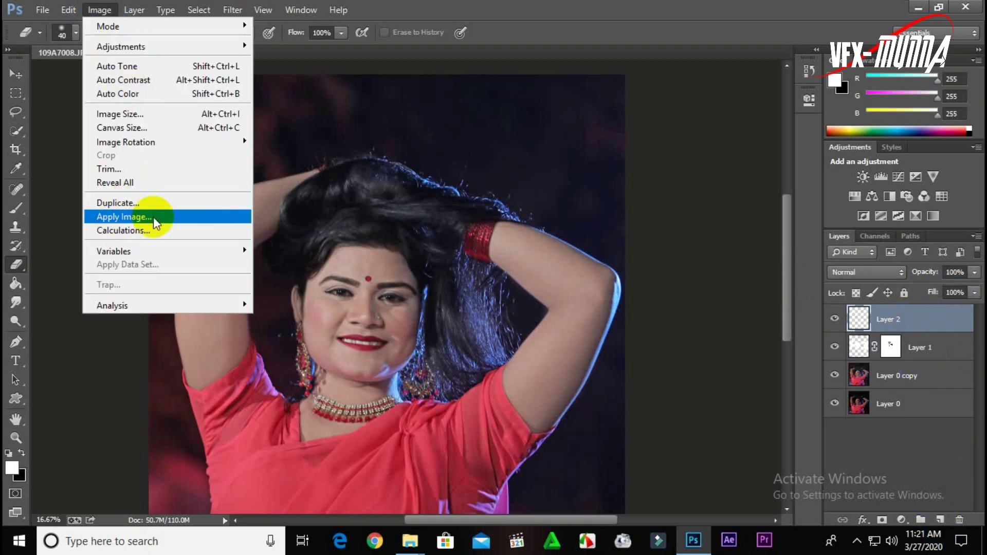
pyautogui.click(153, 215)
pyautogui.click(621, 146)
pyautogui.press('e')
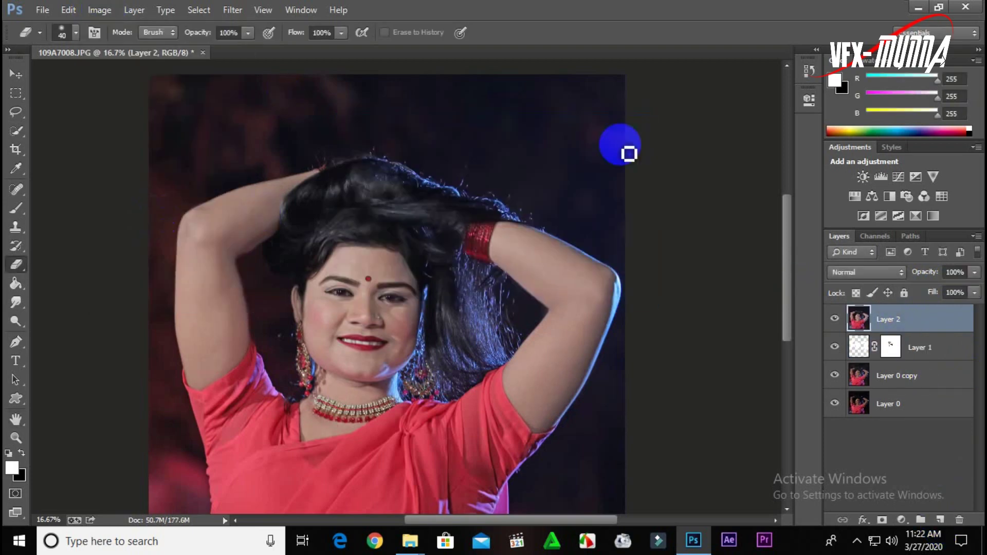
# Duplicate the merged Layer 2 and zoom in on the woman's face.
pyautogui.click(16, 74)
pyautogui.moveTo(886, 319)
pyautogui.mouseDown()
pyautogui.moveTo(923, 358)
pyautogui.moveTo(940, 519)
pyautogui.mouseUp()
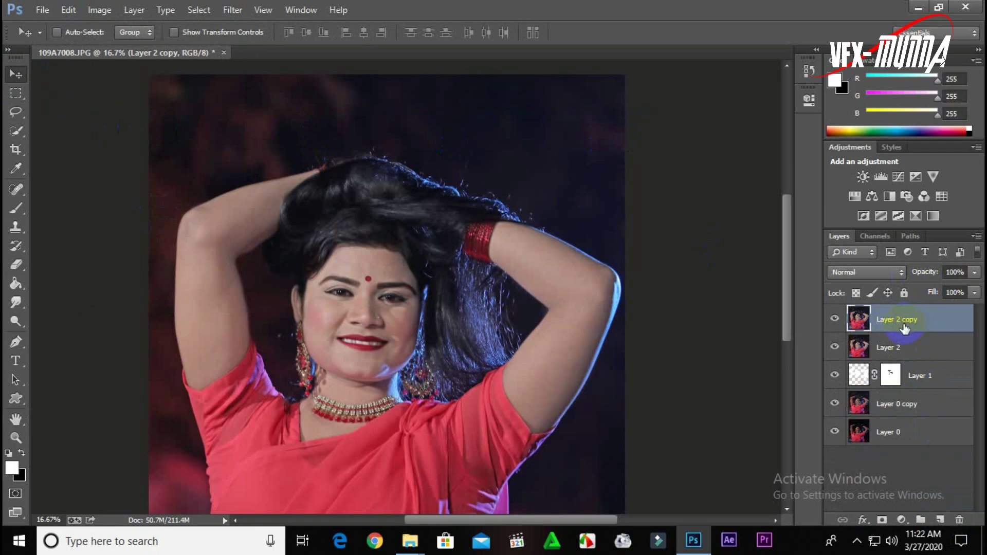
pyautogui.hotkey('ctrl', '+')
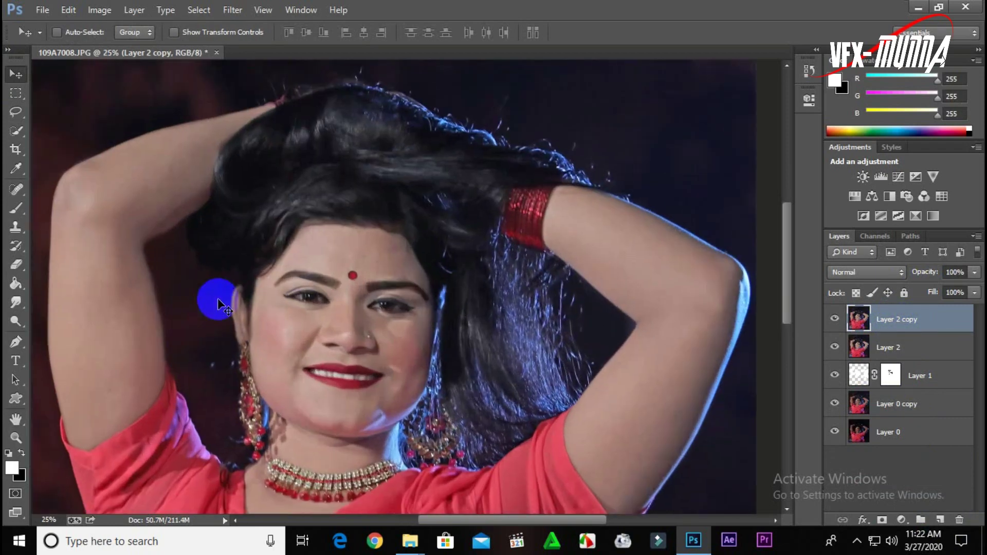
pyautogui.hotkey('ctrl', '+')
pyautogui.hotkey('ctrl', '+')
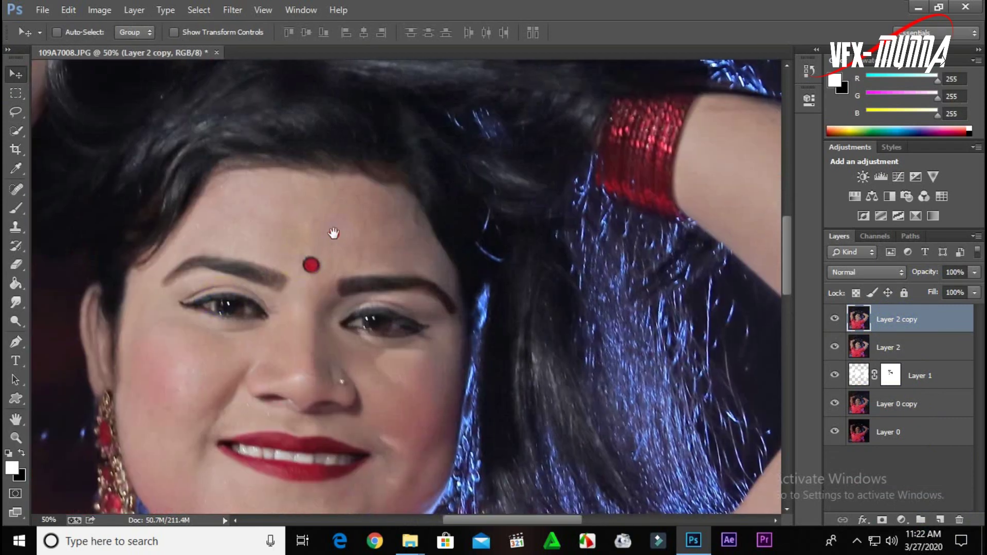
pyautogui.moveTo(309, 266); pyautogui.dragTo(420, 194)
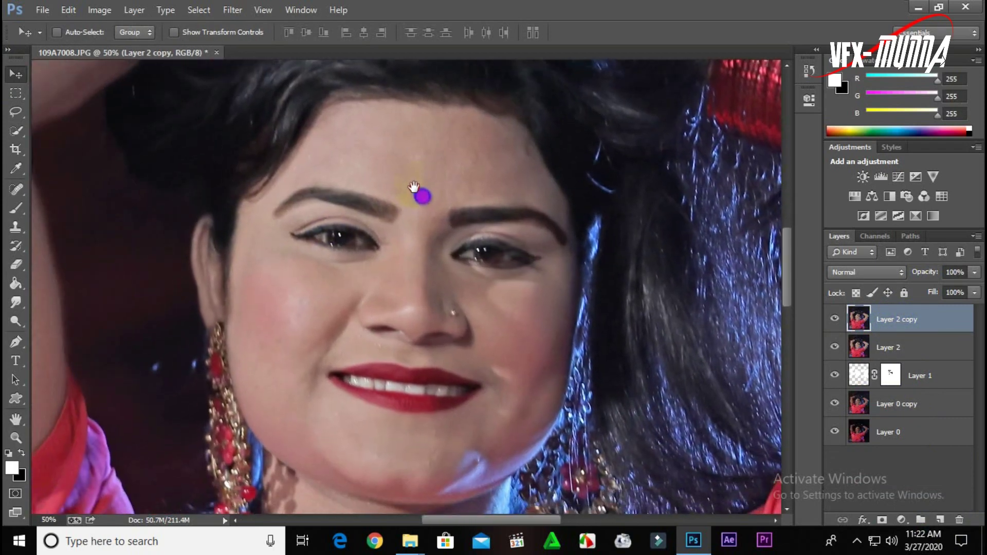
pyautogui.click(16, 208)
# Smooth the forehead and the skin between the eyes with the Mixer Brush at 58% flow.
pyautogui.click(69, 249)
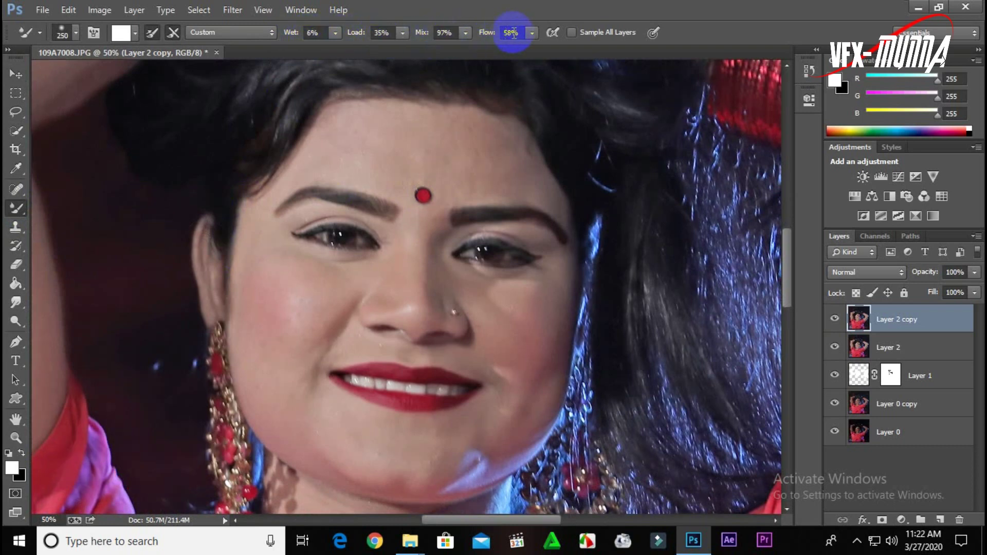
pyautogui.press('Return')
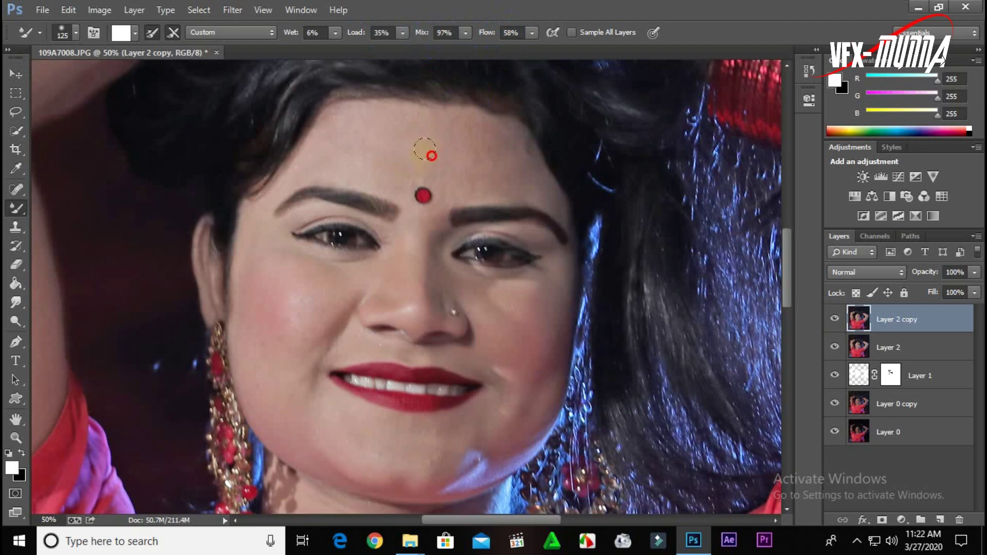
pyautogui.moveTo(503, 125); pyautogui.dragTo(524, 164)
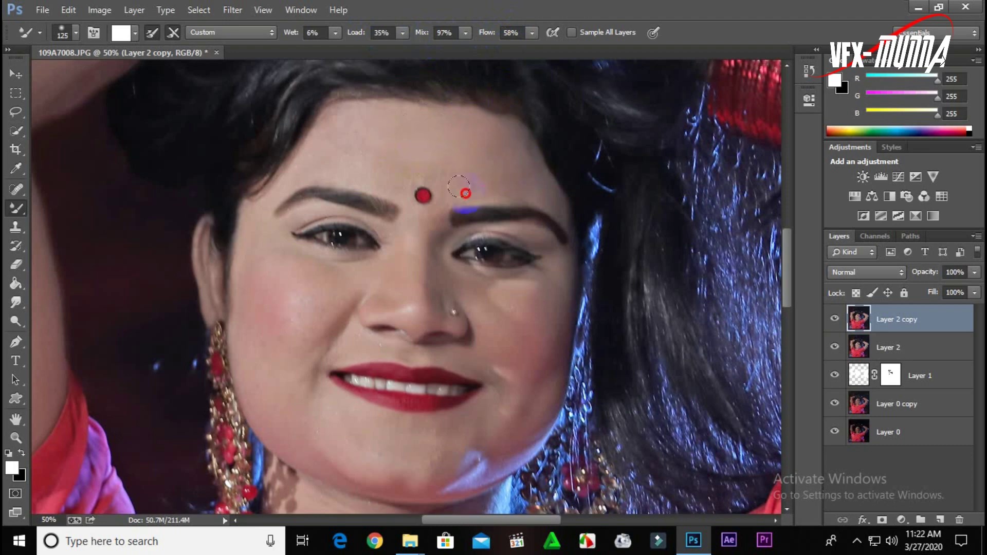
pyautogui.moveTo(465, 193); pyautogui.dragTo(488, 182)
pyautogui.press('[')
pyautogui.click(444, 172)
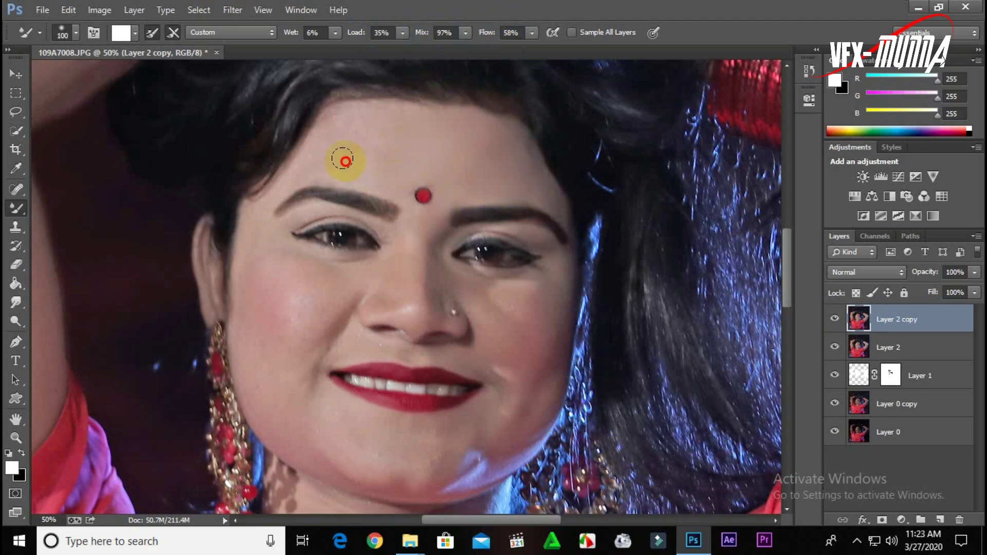
pyautogui.press('[')
pyautogui.press('[')
pyautogui.press('[')
pyautogui.moveTo(529, 148)
pyautogui.mouseDown()
pyautogui.moveTo(434, 241)
pyautogui.moveTo(441, 235)
pyautogui.mouseUp()
# Smooth the skin around the eye and nose and across both cheeks with a slightly larger brush.
pyautogui.press(']')
pyautogui.press(']')
pyautogui.click(414, 302)
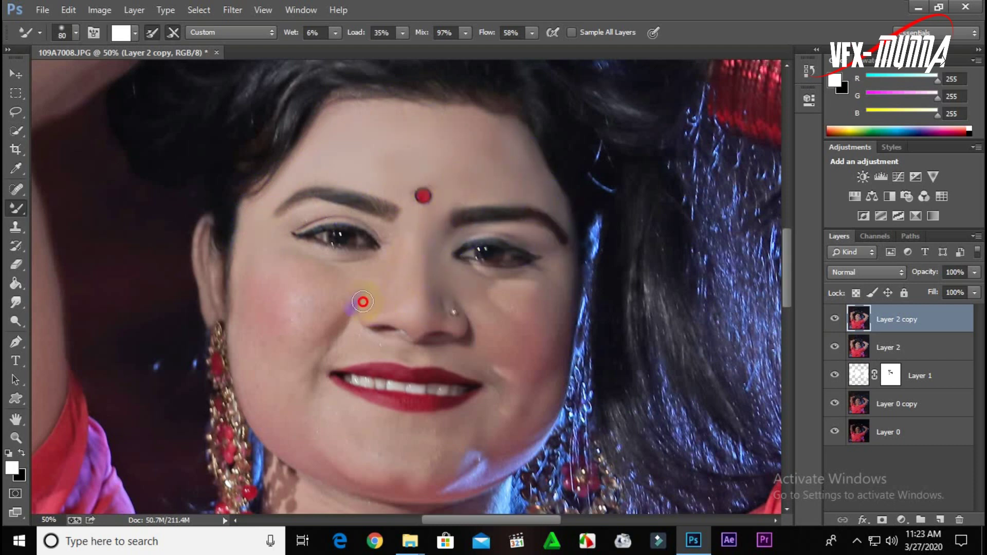
pyautogui.press(']')
pyautogui.press(']')
pyautogui.press(']')
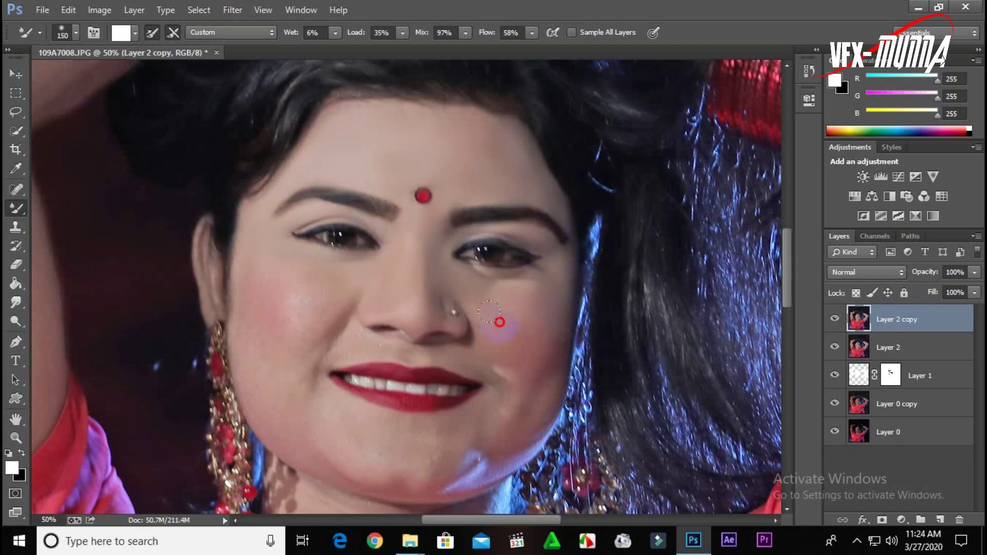
pyautogui.moveTo(535, 371); pyautogui.dragTo(438, 437)
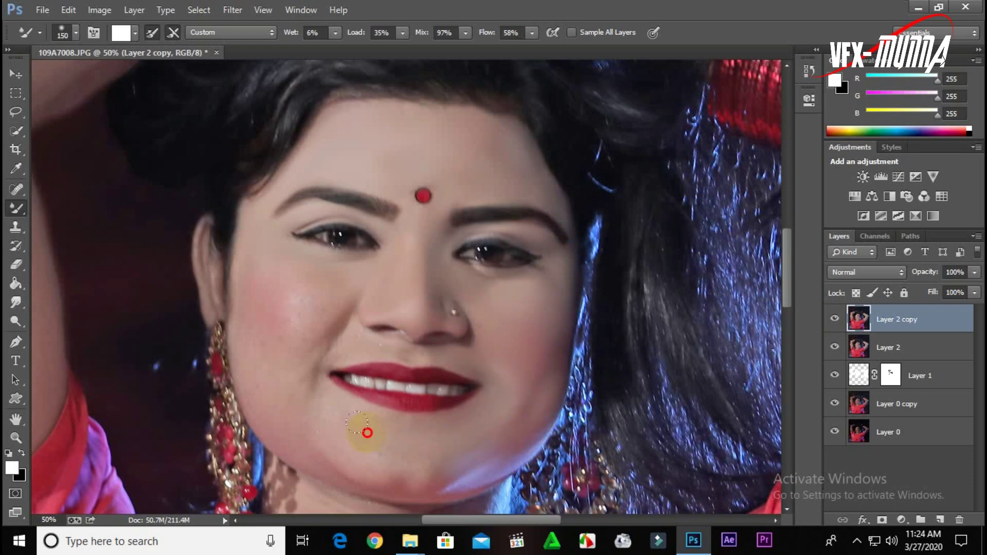
pyautogui.moveTo(262, 383); pyautogui.dragTo(306, 296)
pyautogui.moveTo(345, 210); pyautogui.dragTo(292, 193)
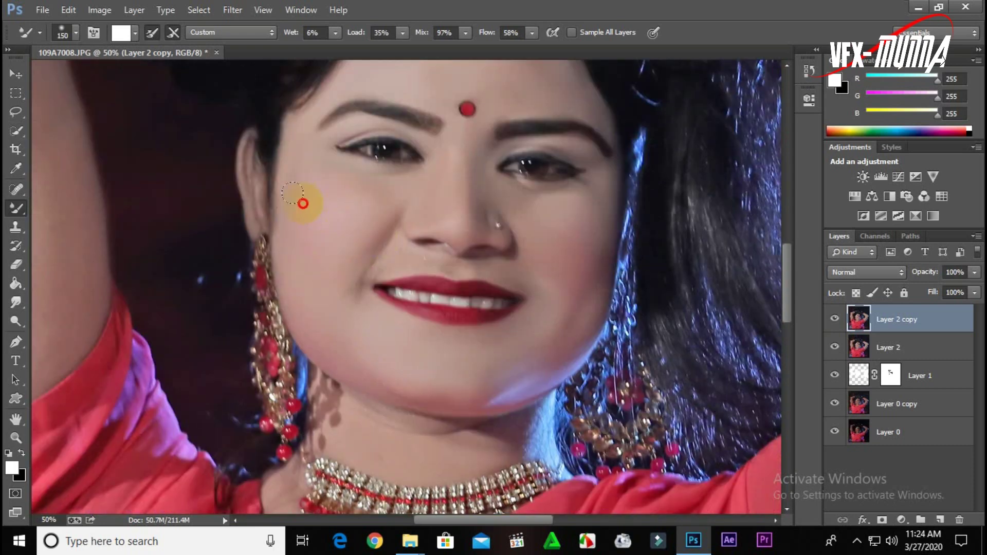
pyautogui.moveTo(364, 273); pyautogui.dragTo(470, 246)
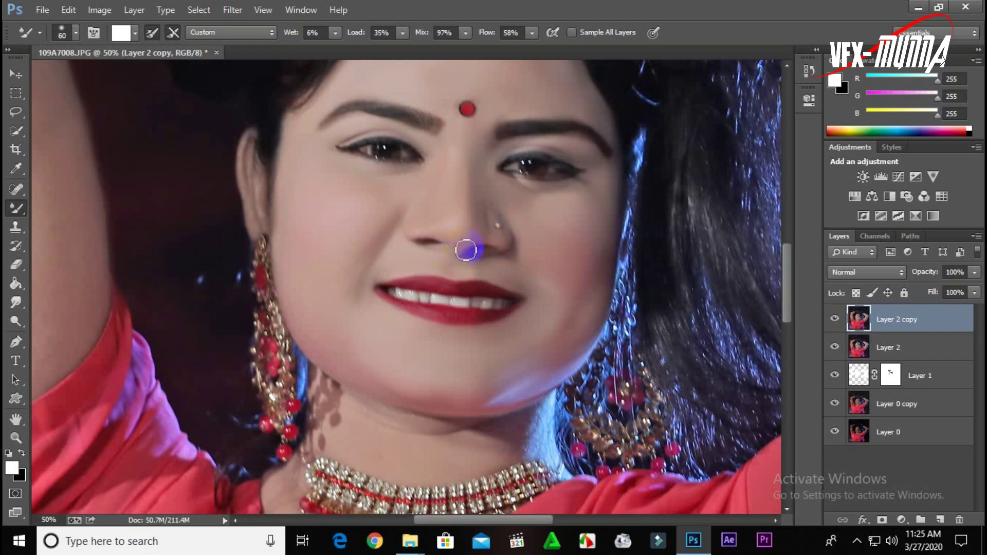
# Smooth the chin, neck and arm skin with an enlarged brush.
pyautogui.scroll(-3, 378, 306)
pyautogui.moveTo(378, 306)
pyautogui.mouseDown()
pyautogui.moveTo(568, 327)
pyautogui.moveTo(379, 333)
pyautogui.moveTo(310, 400)
pyautogui.mouseUp()
pyautogui.press(']')
pyautogui.press(']')
pyautogui.press(']')
pyautogui.scroll(-3, 309, 401)
pyautogui.scroll(6, 309, 401)
pyautogui.hscroll(-6, 308, 401)
pyautogui.press(']')
pyautogui.press(']')
pyautogui.press(']')
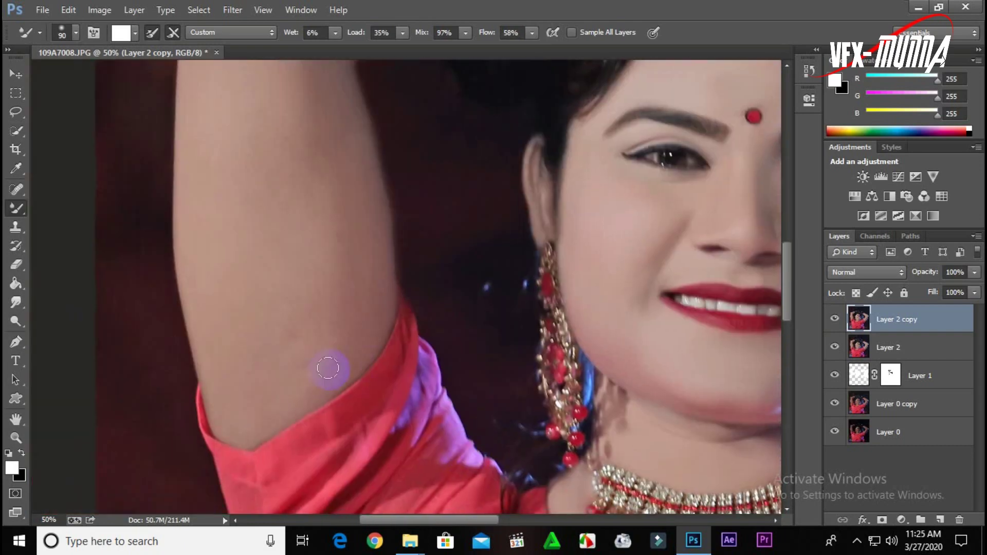
pyautogui.moveTo(326, 364); pyautogui.dragTo(355, 299)
# Enlarge the brush for the upper arm and zoom out to view the whole portrait.
pyautogui.scroll(3, 280, 341)
pyautogui.scroll(3, 224, 322)
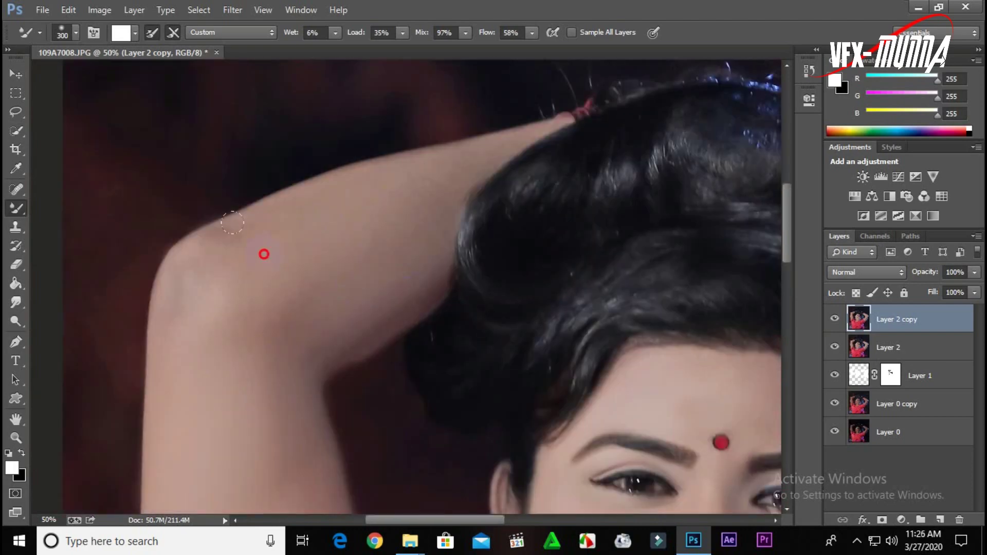
pyautogui.press(']')
pyautogui.scroll(3, 265, 253)
pyautogui.hscroll(1, 308, 262)
pyautogui.scroll(-3, 159, 293)
pyautogui.hscroll(5, 279, 136)
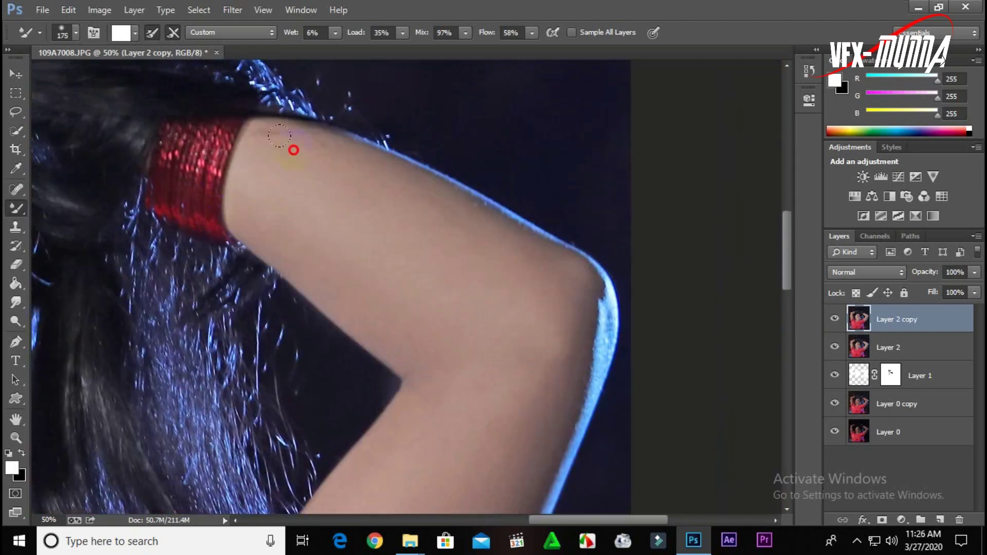
pyautogui.scroll(-3, 446, 214)
pyautogui.scroll(-3, 399, 307)
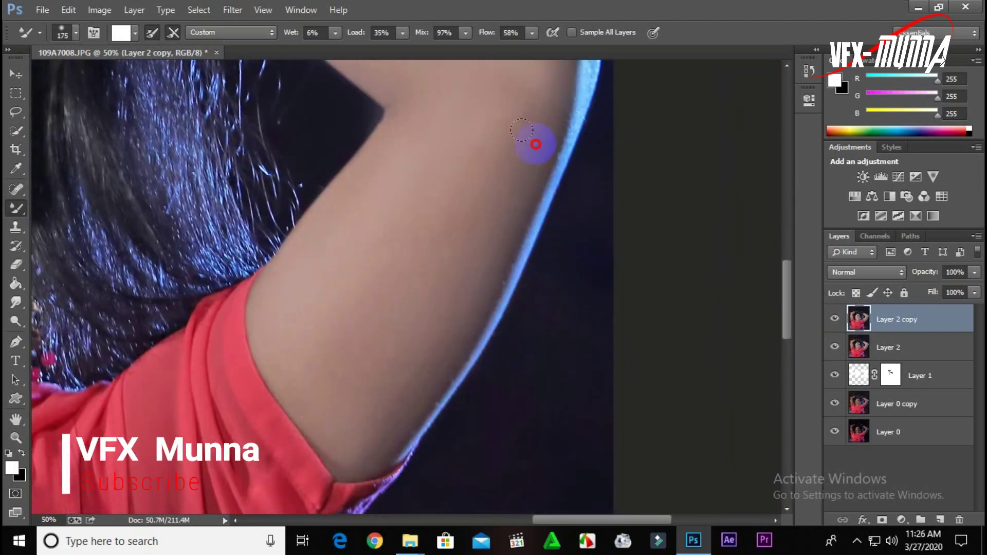
pyautogui.hscroll(-5, 531, 143)
pyautogui.scroll(-2, 332, 383)
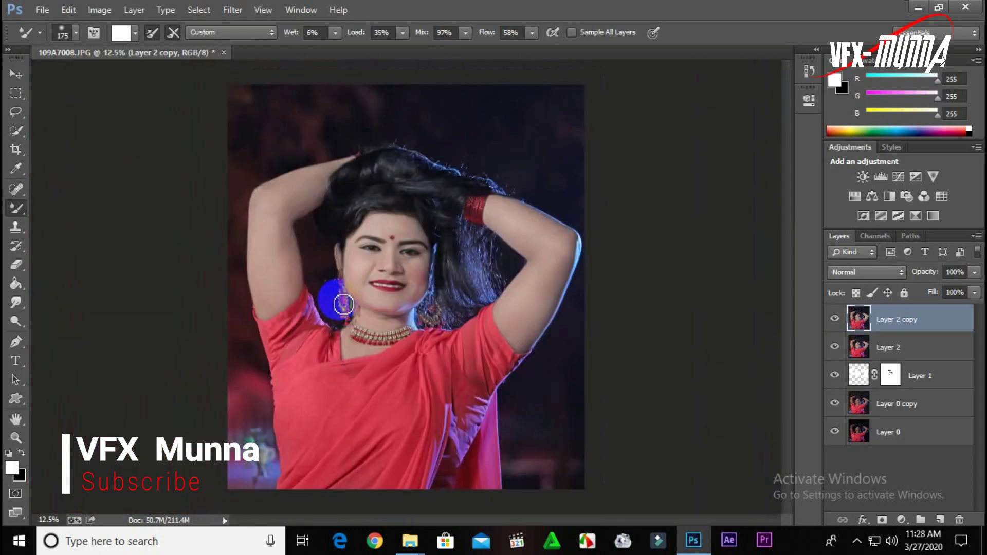
# Duplicate Layer 2 copy and open the Camera Raw Filter on the new layer.
pyautogui.moveTo(888, 329); pyautogui.dragTo(939, 520)
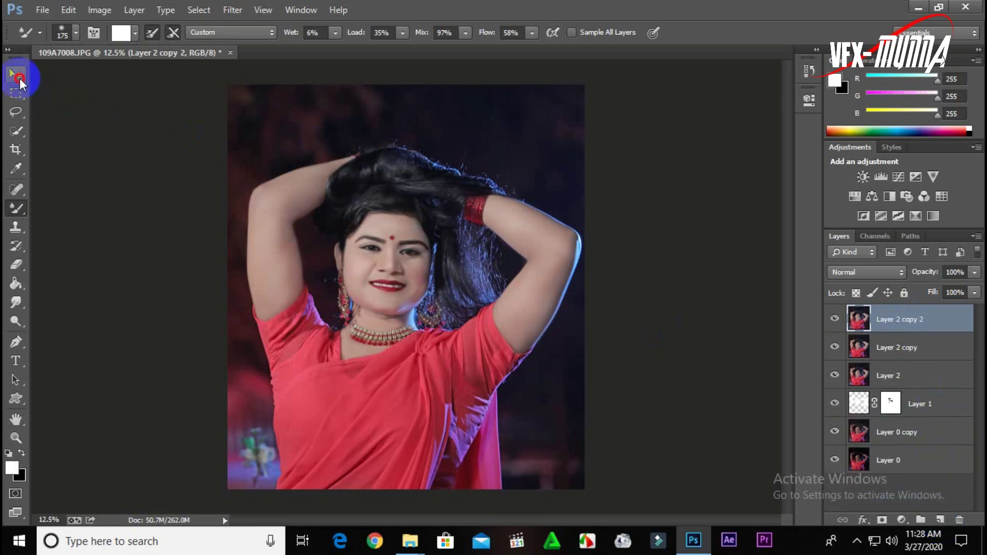
pyautogui.click(16, 74)
pyautogui.click(232, 9)
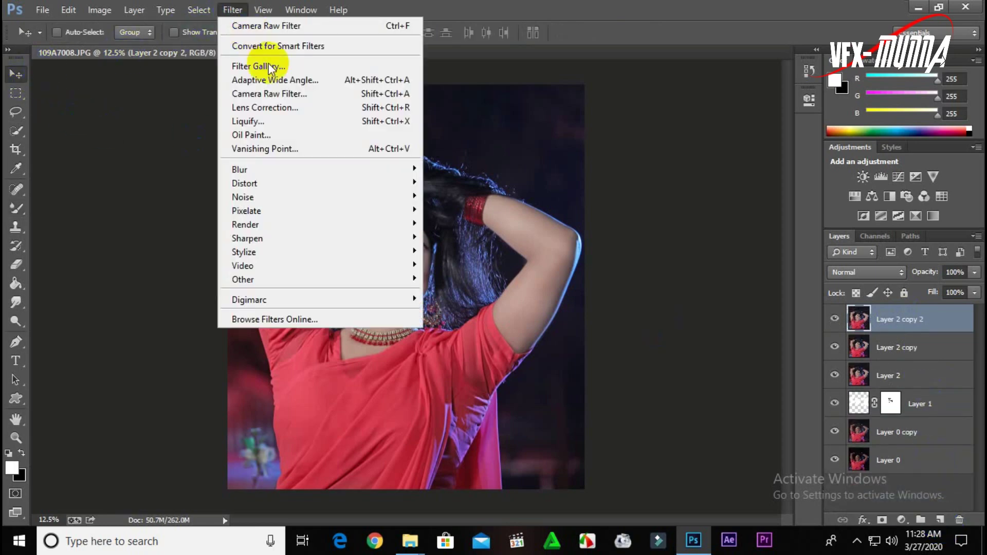
pyautogui.click(276, 88)
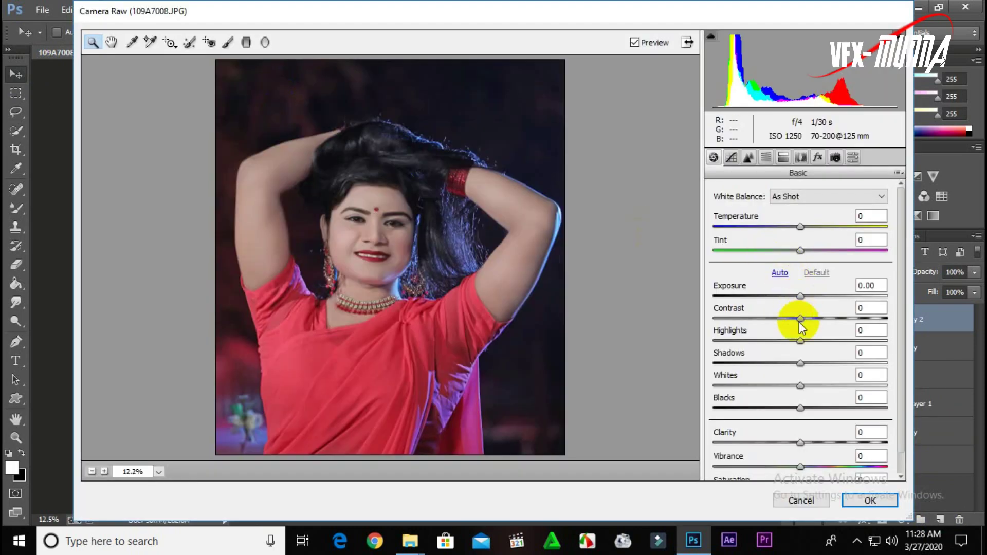
# Brighten highlights, deepen blacks, add contrast, and shift the green primary's hue and saturation.
pyautogui.moveTo(800, 342)
pyautogui.mouseDown()
pyautogui.moveTo(816, 342)
pyautogui.moveTo(775, 341)
pyautogui.moveTo(819, 342)
pyautogui.moveTo(800, 341)
pyautogui.moveTo(870, 375)
pyautogui.moveTo(814, 385)
pyautogui.moveTo(799, 407)
pyautogui.mouseUp()
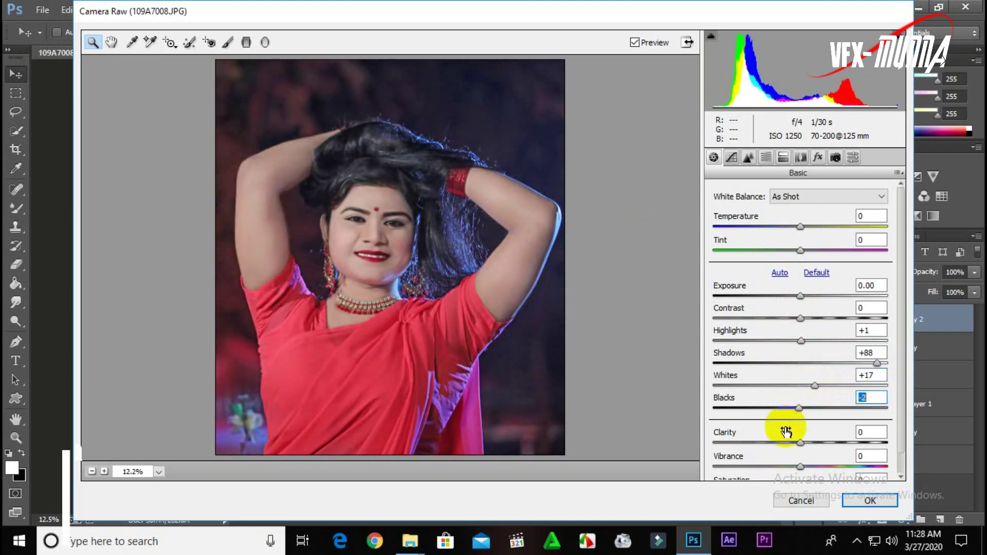
pyautogui.moveTo(800, 442)
pyautogui.mouseDown()
pyautogui.moveTo(819, 441)
pyautogui.moveTo(805, 443)
pyautogui.mouseUp()
pyautogui.click(806, 319)
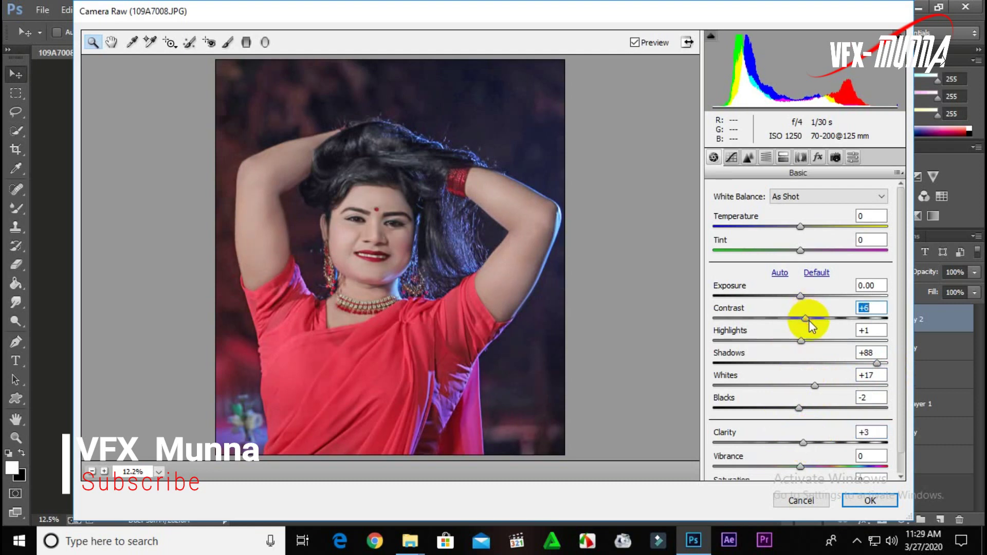
pyautogui.click(835, 157)
pyautogui.moveTo(804, 361); pyautogui.dragTo(874, 355)
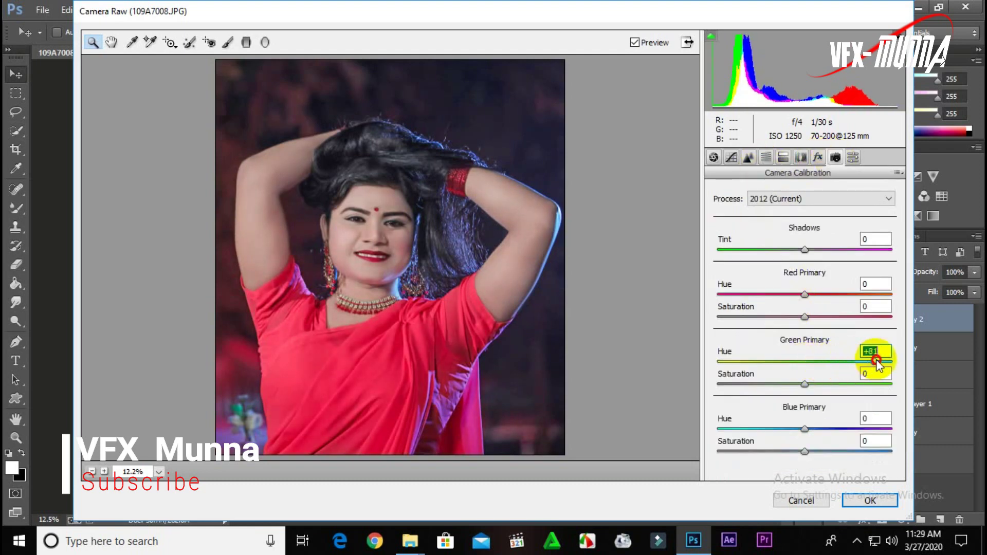
pyautogui.moveTo(804, 384); pyautogui.dragTo(839, 385)
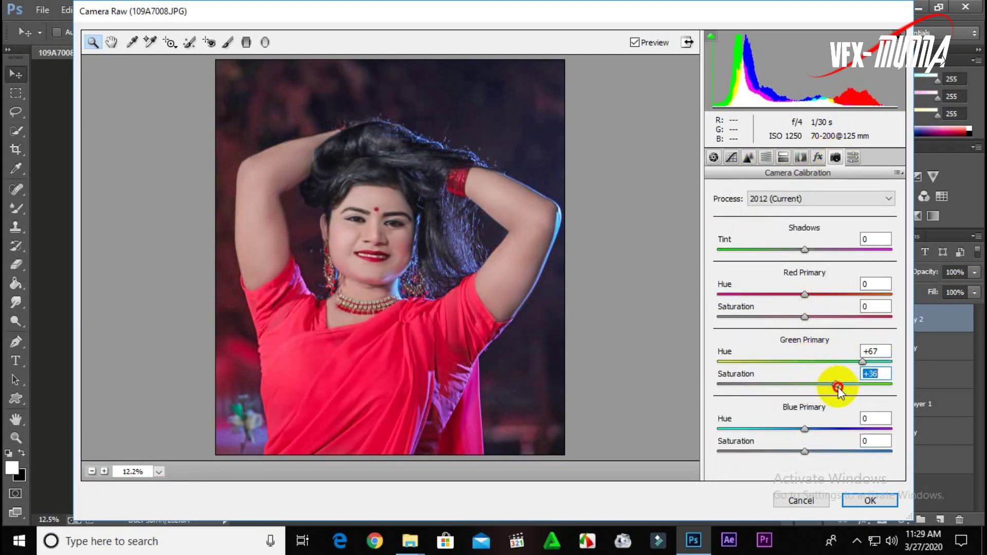
# Reduce luminance noise and sharpen the image with a slightly larger radius.
pyautogui.click(748, 157)
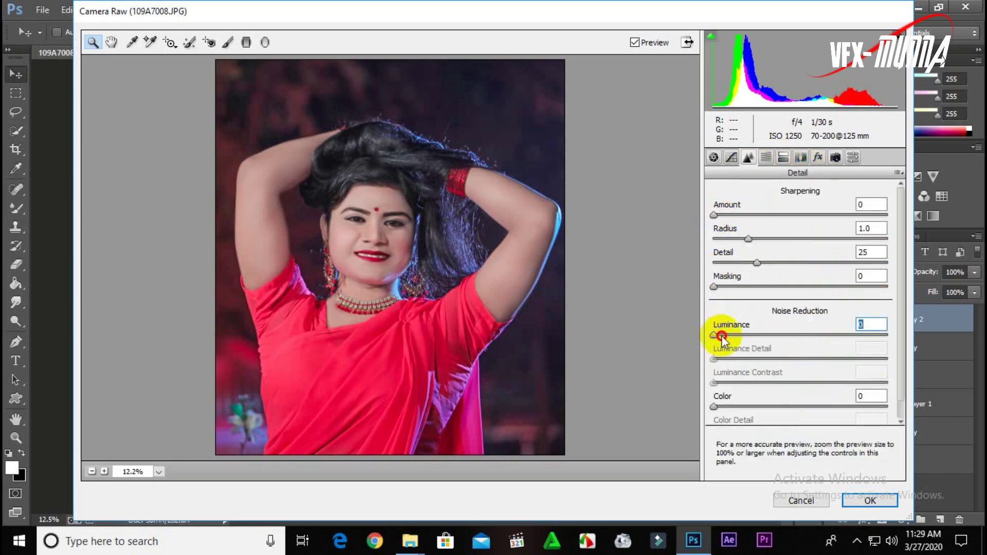
pyautogui.moveTo(714, 335); pyautogui.dragTo(765, 334)
pyautogui.moveTo(713, 216); pyautogui.dragTo(840, 222)
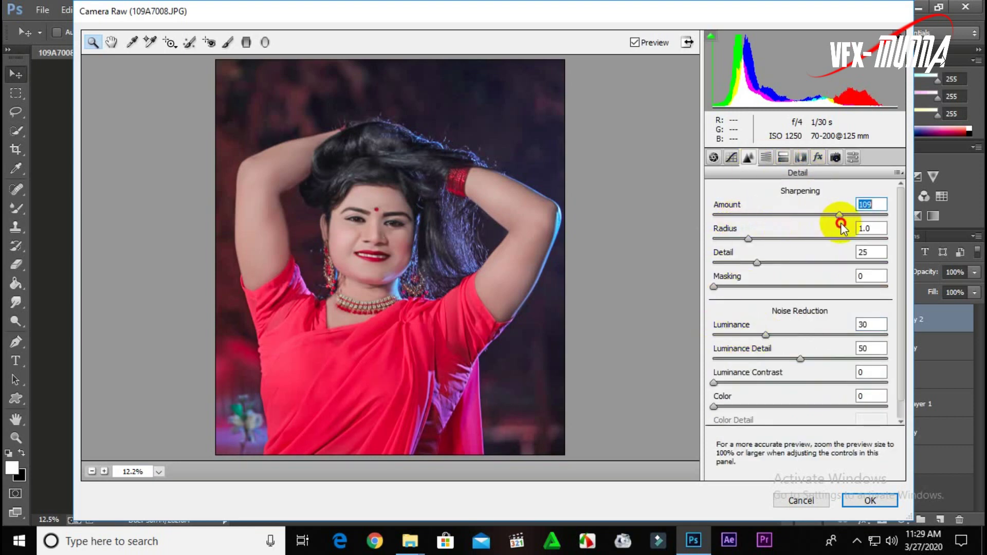
pyautogui.moveTo(748, 238)
pyautogui.mouseDown()
pyautogui.moveTo(776, 239)
pyautogui.moveTo(788, 226)
pyautogui.mouseUp()
pyautogui.click(713, 158)
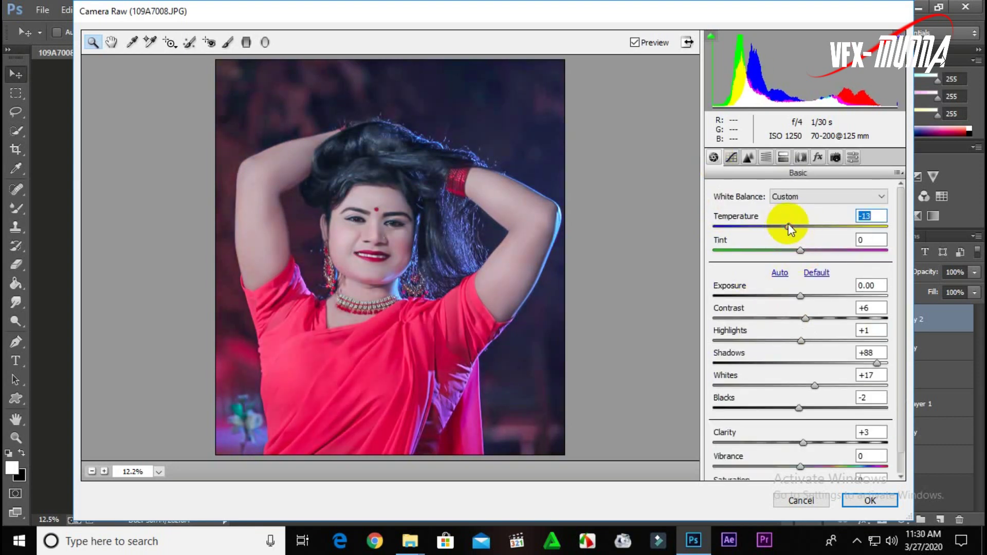
# Add an edge-darkening vignette, push the green hue further, boost vibrance, and apply the filter.
pyautogui.click(818, 157)
pyautogui.moveTo(804, 343)
pyautogui.mouseDown()
pyautogui.moveTo(764, 344)
pyautogui.moveTo(782, 343)
pyautogui.mouseUp()
pyautogui.click(835, 158)
pyautogui.moveTo(863, 362); pyautogui.dragTo(885, 361)
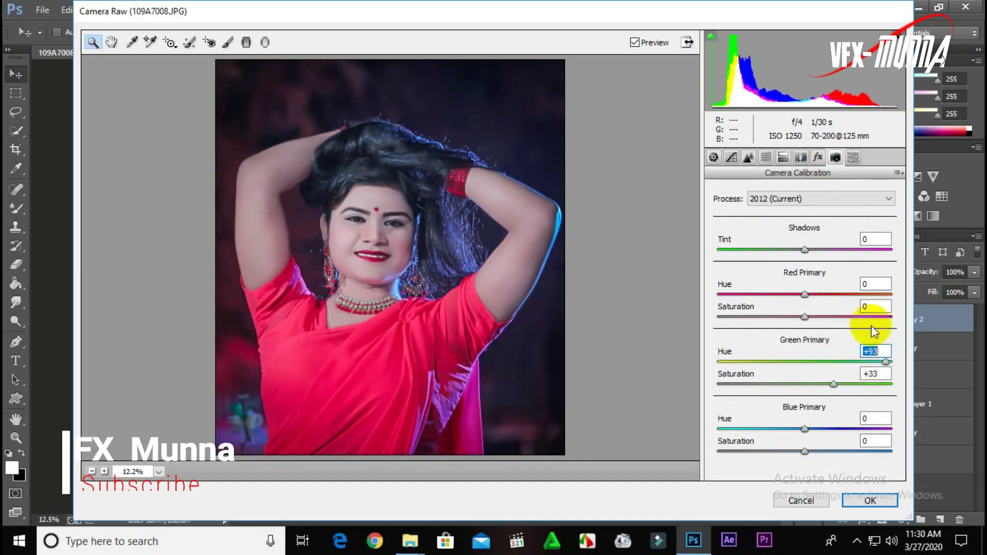
pyautogui.click(713, 158)
pyautogui.moveTo(806, 468); pyautogui.dragTo(847, 466)
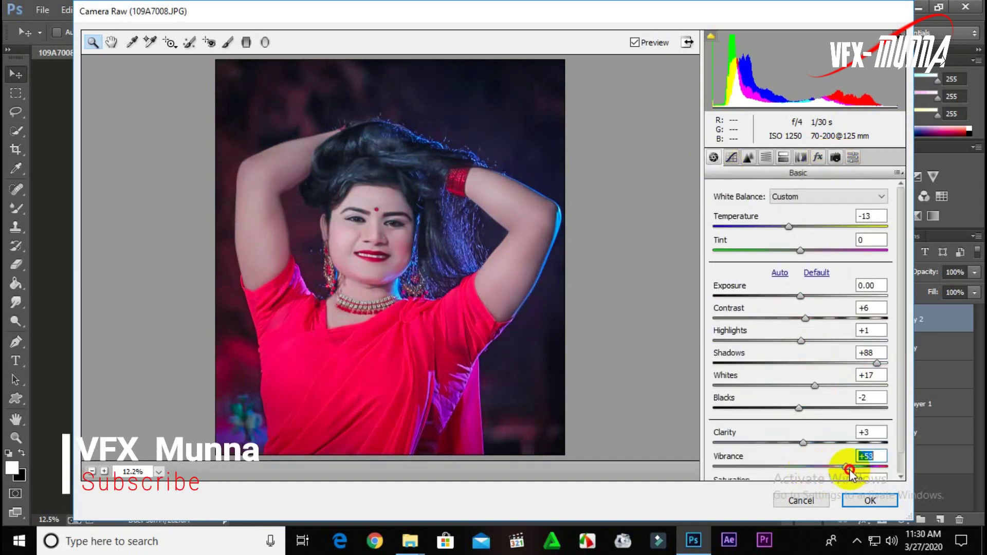
pyautogui.click(871, 502)
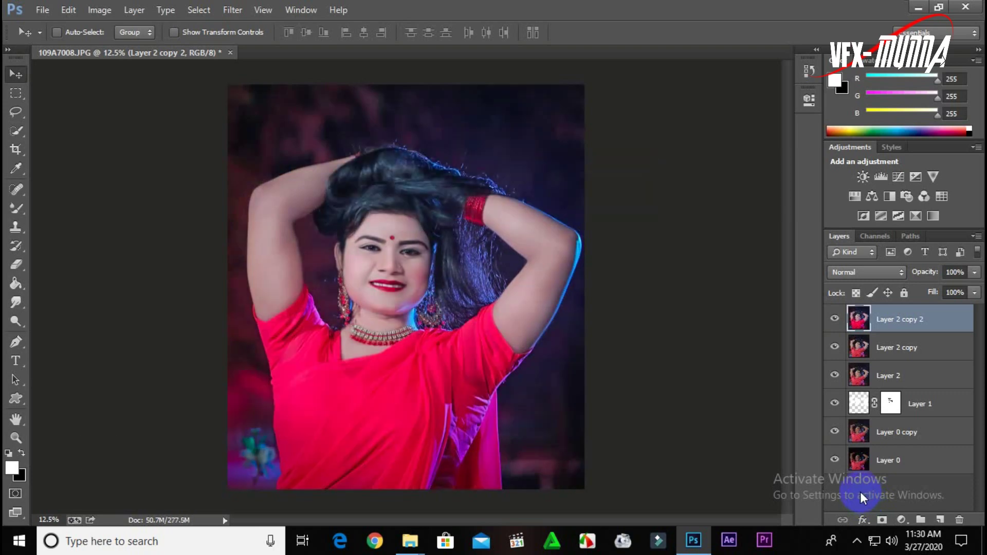
# Add a Selective Color adjustment layer that reduces cyan and adds magenta in the Reds.
pyautogui.click(901, 520)
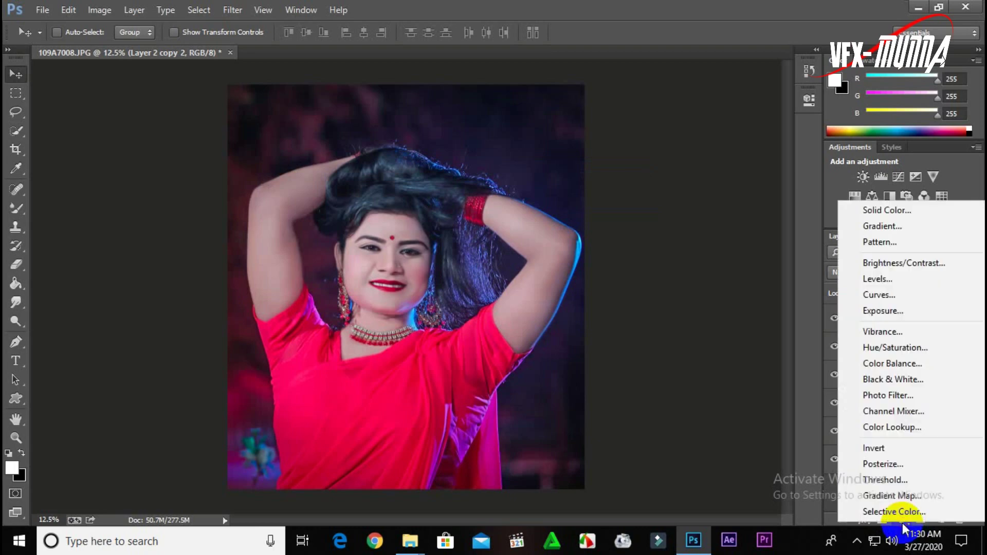
pyautogui.click(906, 513)
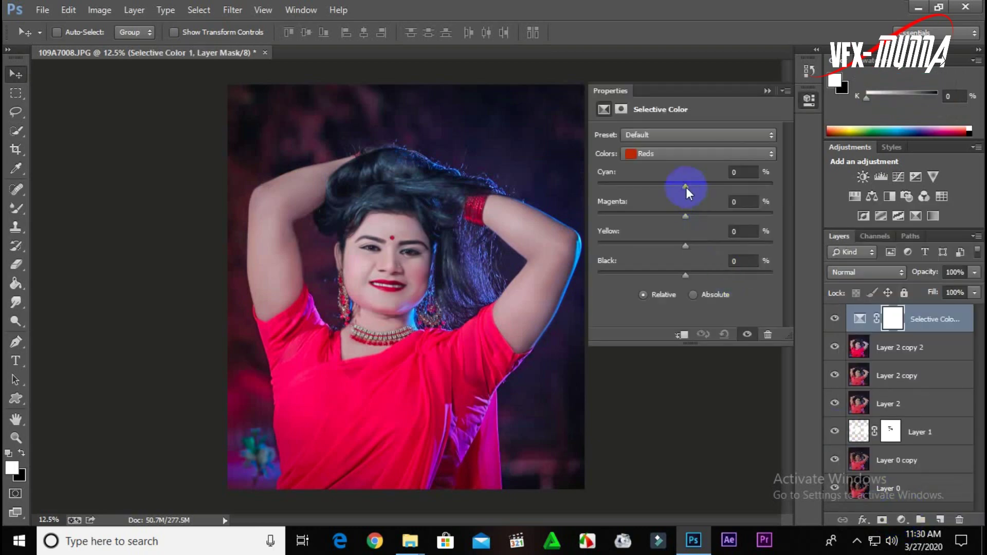
pyautogui.moveTo(686, 187); pyautogui.dragTo(628, 193)
pyautogui.moveTo(683, 217)
pyautogui.mouseDown()
pyautogui.moveTo(702, 218)
pyautogui.moveTo(690, 216)
pyautogui.moveTo(655, 246)
pyautogui.moveTo(693, 248)
pyautogui.moveTo(704, 280)
pyautogui.mouseUp()
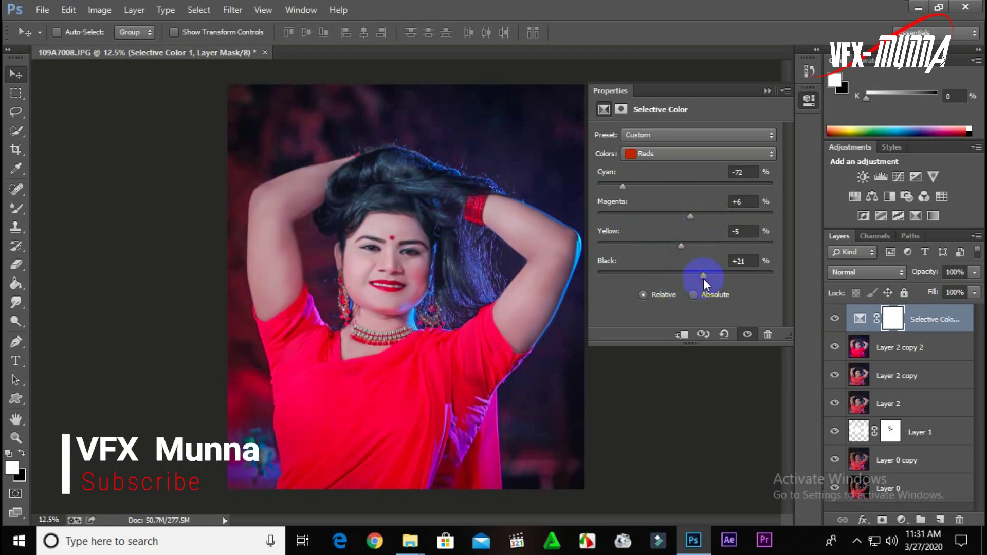
# In the Blacks range, reduce cyan and slightly darken the black, then hide the properties panel.
pyautogui.click(680, 154)
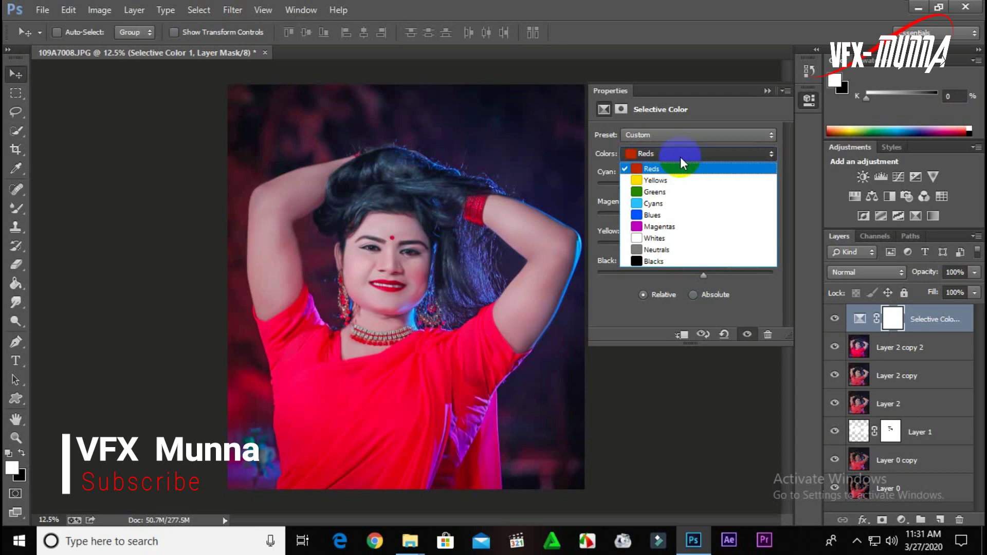
pyautogui.click(657, 261)
pyautogui.moveTo(686, 187)
pyautogui.mouseDown()
pyautogui.moveTo(672, 187)
pyautogui.moveTo(684, 216)
pyautogui.moveTo(675, 242)
pyautogui.mouseUp()
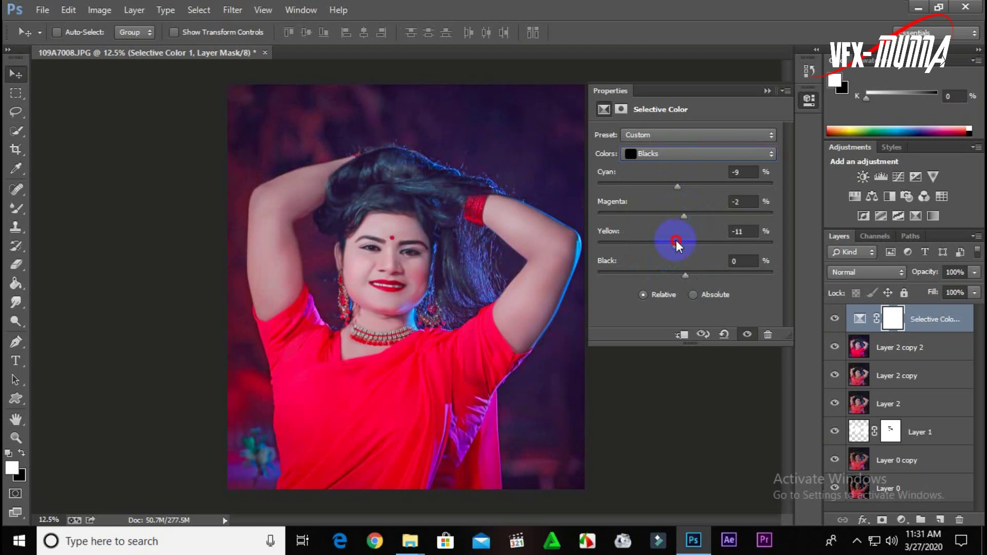
pyautogui.moveTo(684, 279); pyautogui.dragTo(693, 279)
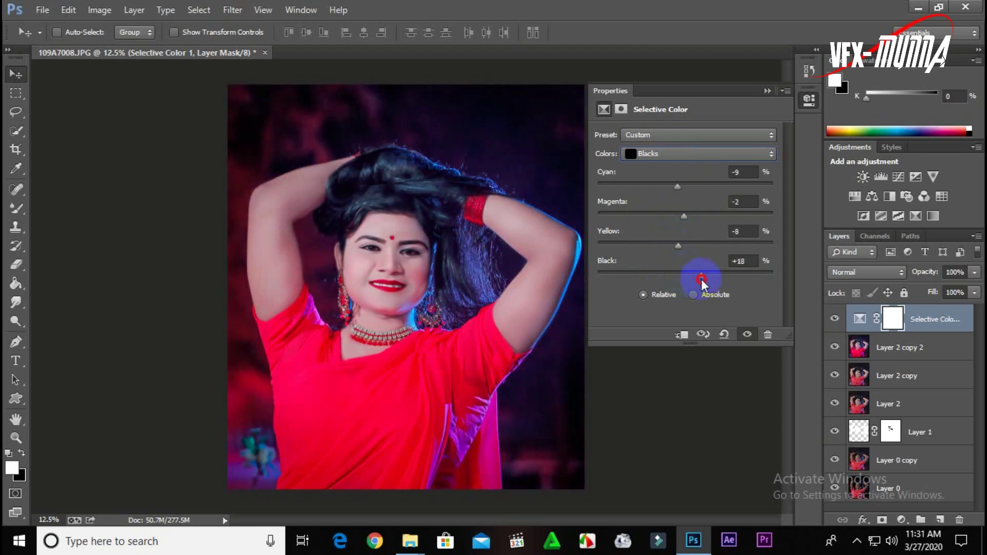
pyautogui.moveTo(713, 285); pyautogui.dragTo(701, 285)
pyautogui.click(767, 90)
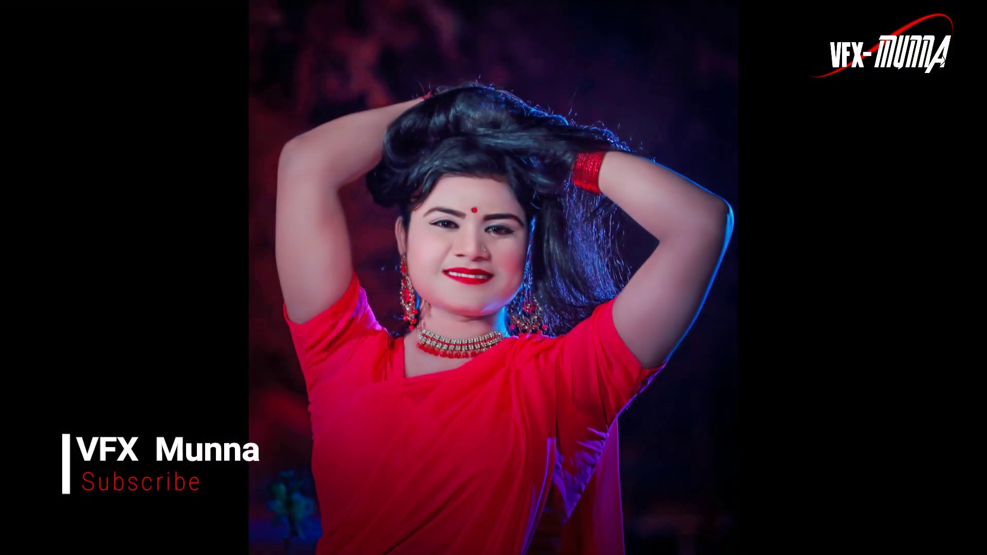